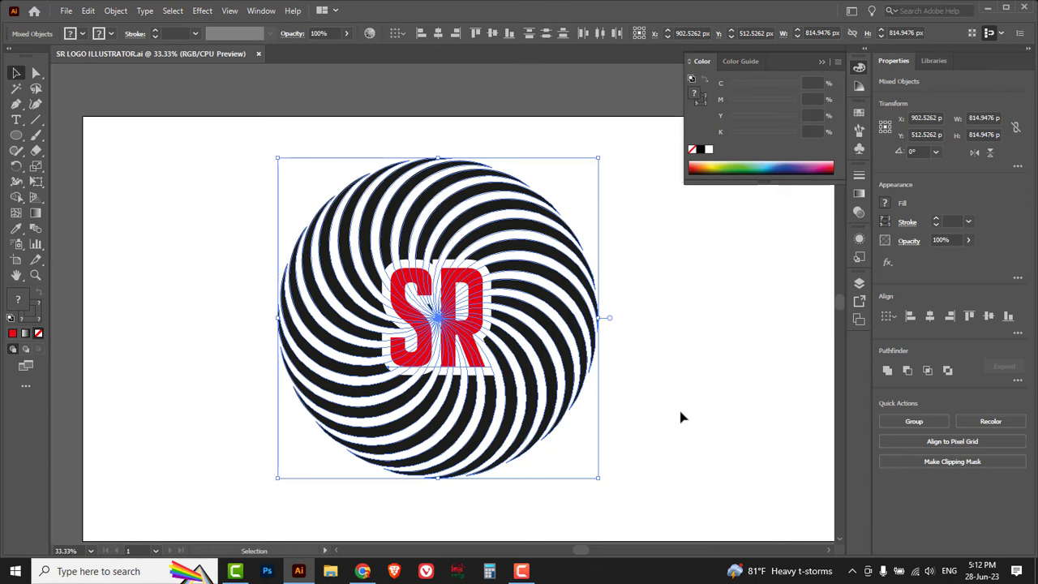
pyautogui.click(681, 418)
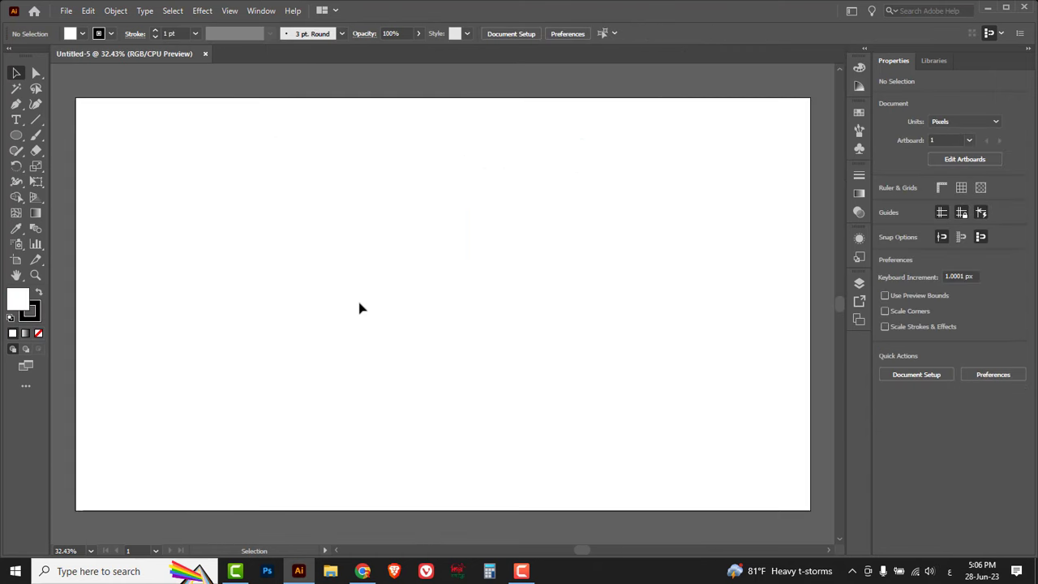
# Step: Draw a circle about 556 px in diameter and duplicate it about 33 px to the right and 23 px down
pyautogui.click(15, 140)
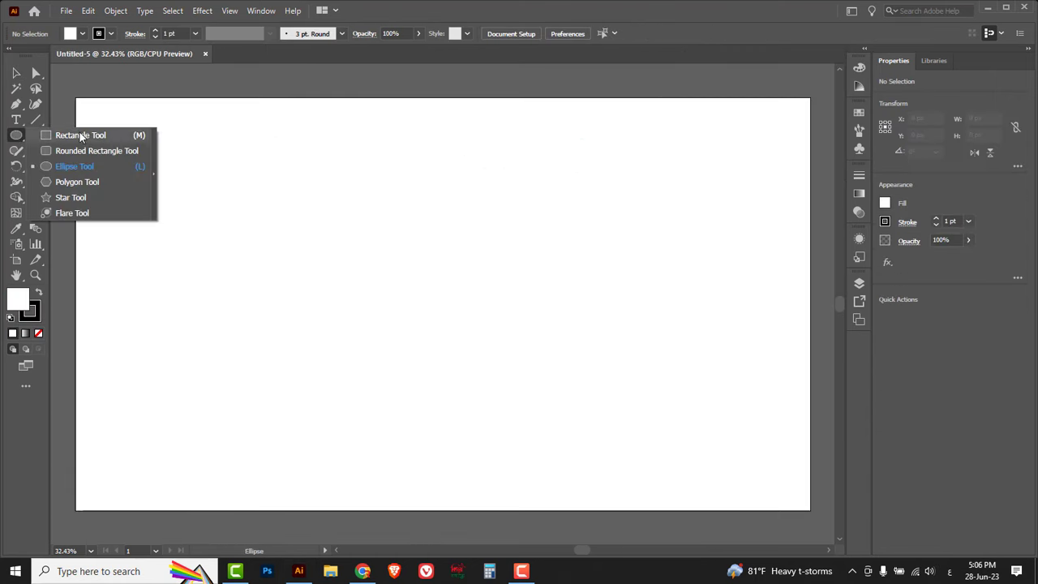
pyautogui.click(84, 169)
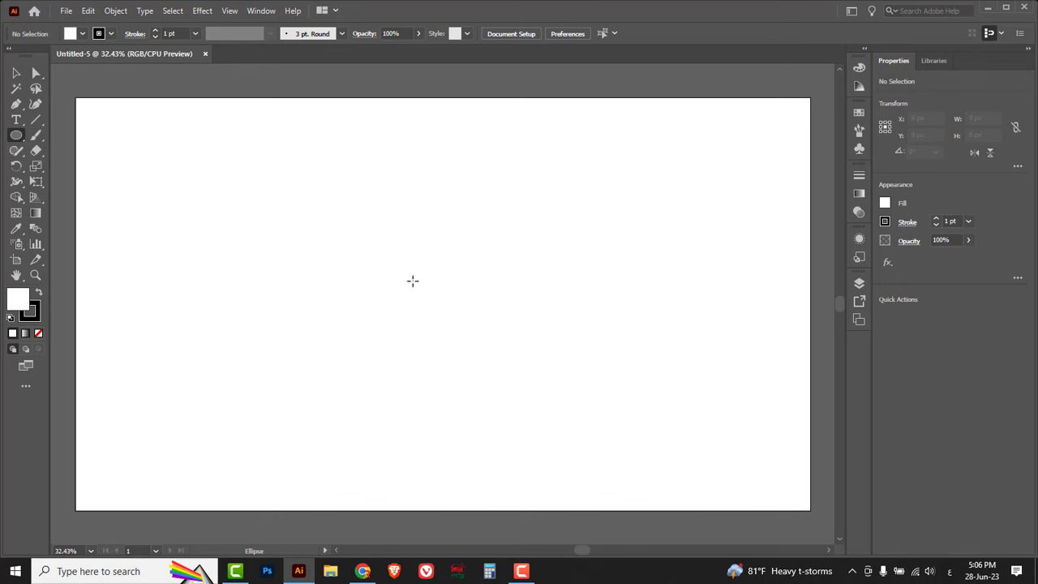
pyautogui.moveTo(413, 280); pyautogui.dragTo(511, 387)
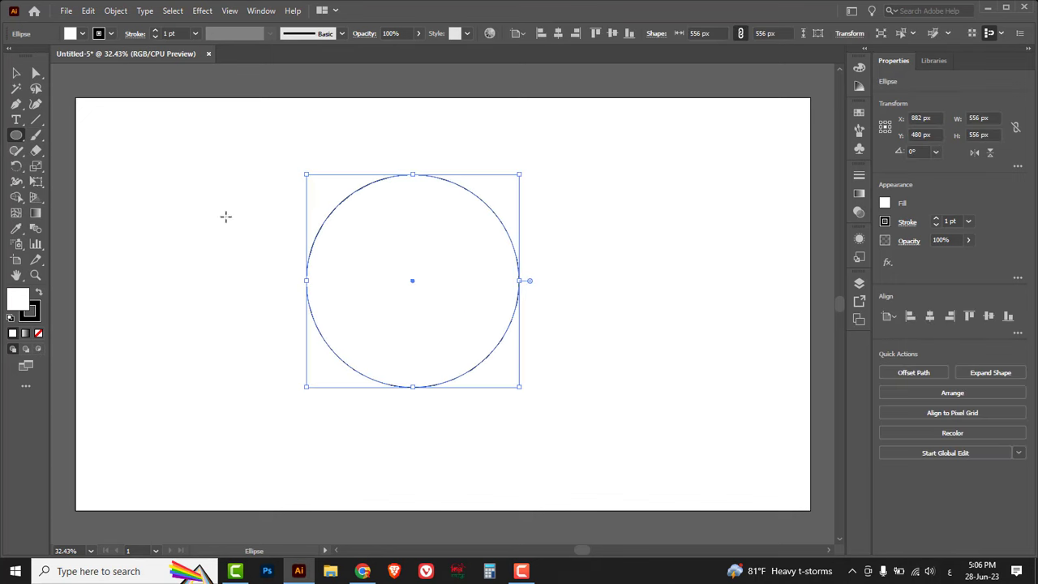
pyautogui.click(15, 73)
pyautogui.moveTo(327, 223); pyautogui.dragTo(341, 232)
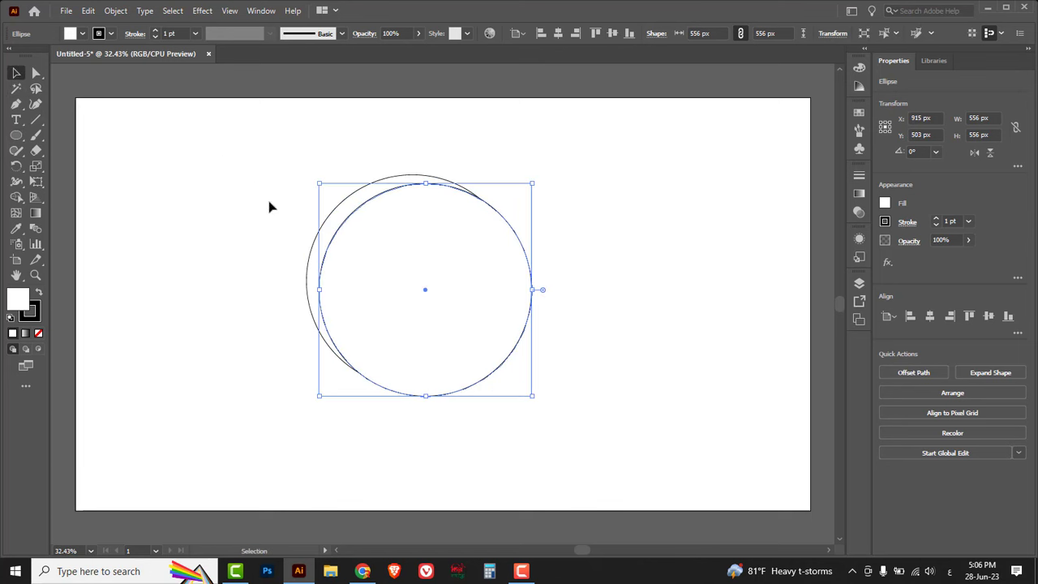
# Step: Remove the second circle's area from the two overlapping circles with the Shape Builder, leaving only the upper-left crescent
pyautogui.moveTo(214, 153); pyautogui.dragTo(345, 243)
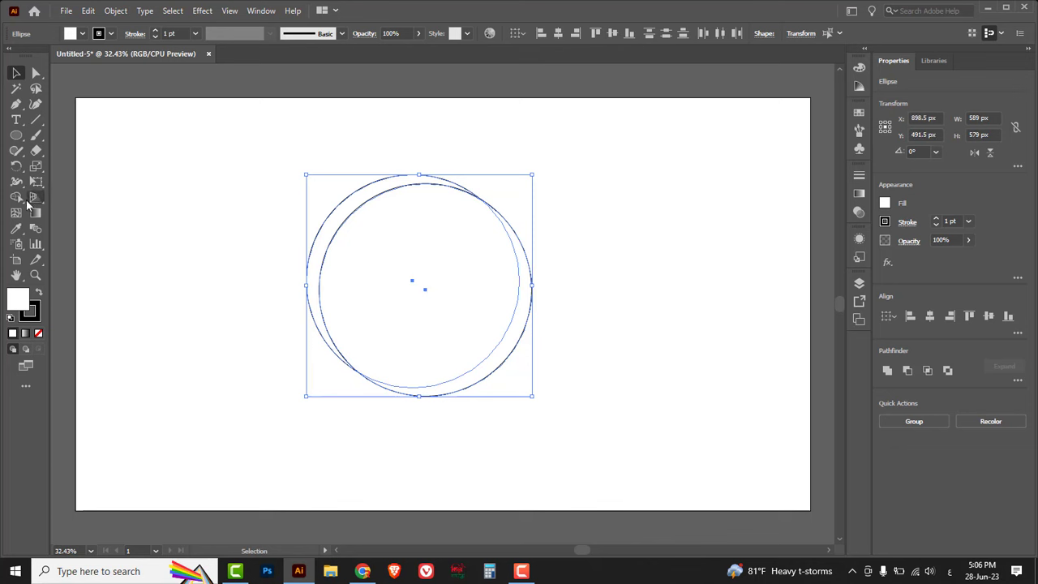
pyautogui.click(16, 197)
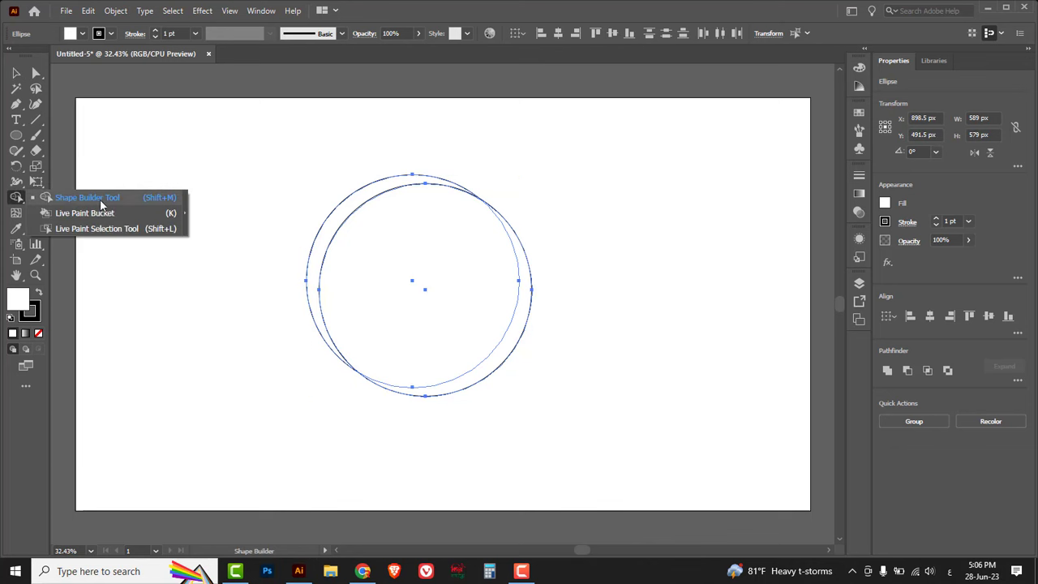
pyautogui.click(100, 207)
pyautogui.moveTo(551, 385); pyautogui.dragTo(398, 258)
pyautogui.click(16, 73)
# Step: Show the full color options and switch the color sliders to CMYK mode
pyautogui.click(859, 68)
pyautogui.click(838, 61)
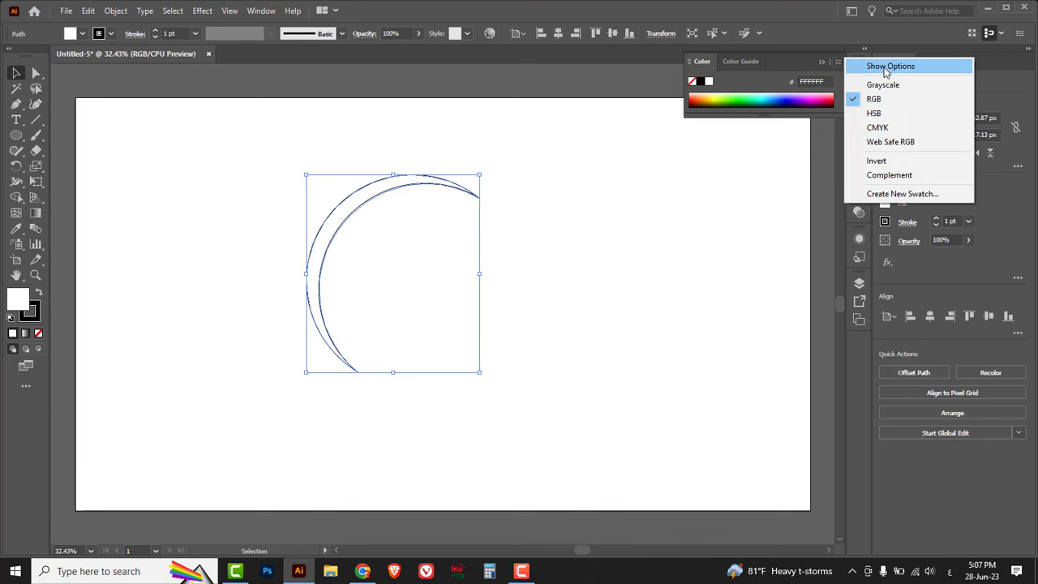
pyautogui.click(886, 70)
pyautogui.click(838, 62)
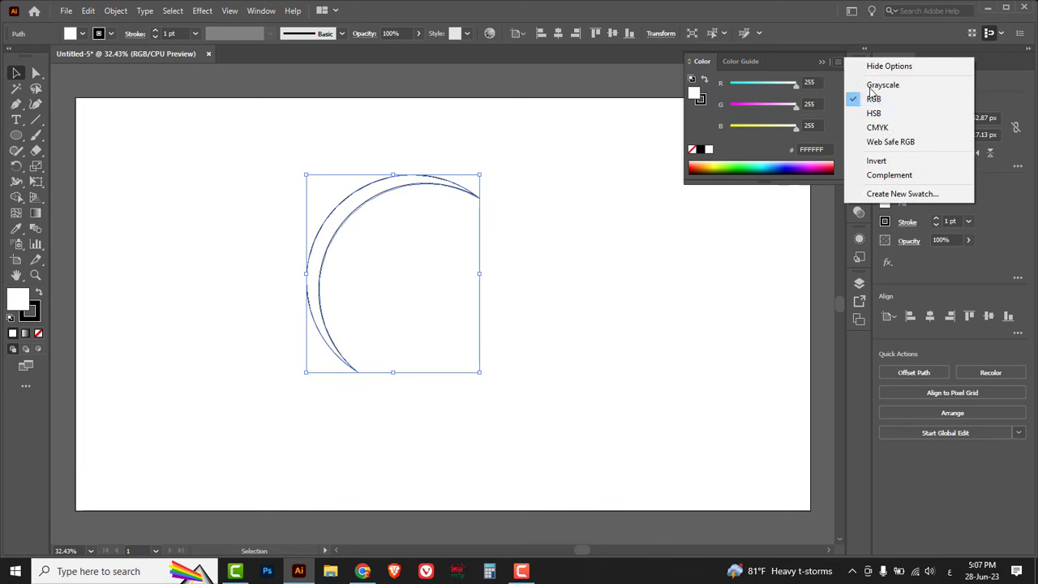
pyautogui.click(878, 130)
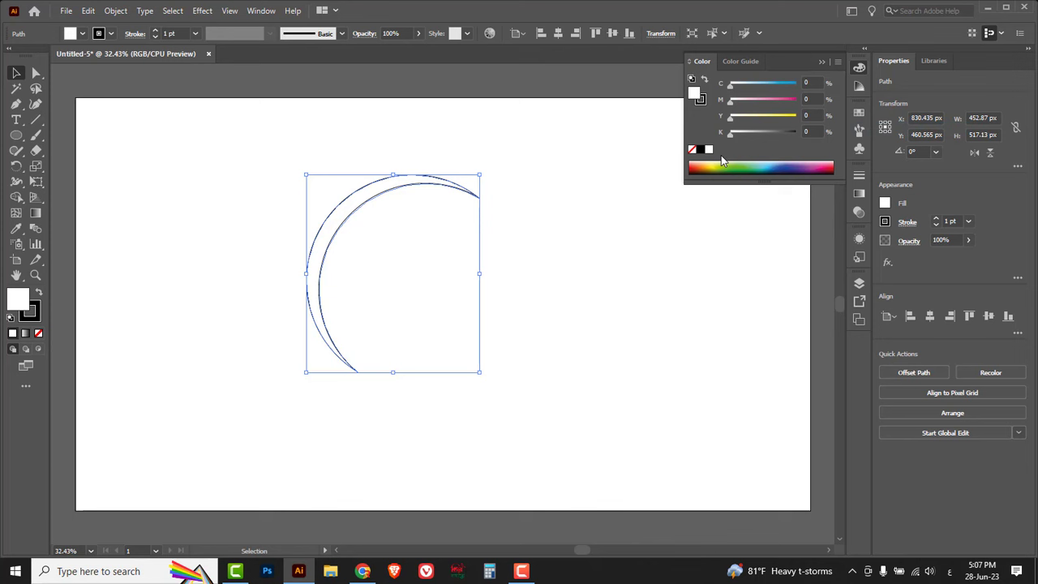
# Step: Remove the crescent's stroke and fill it with black
pyautogui.click(701, 100)
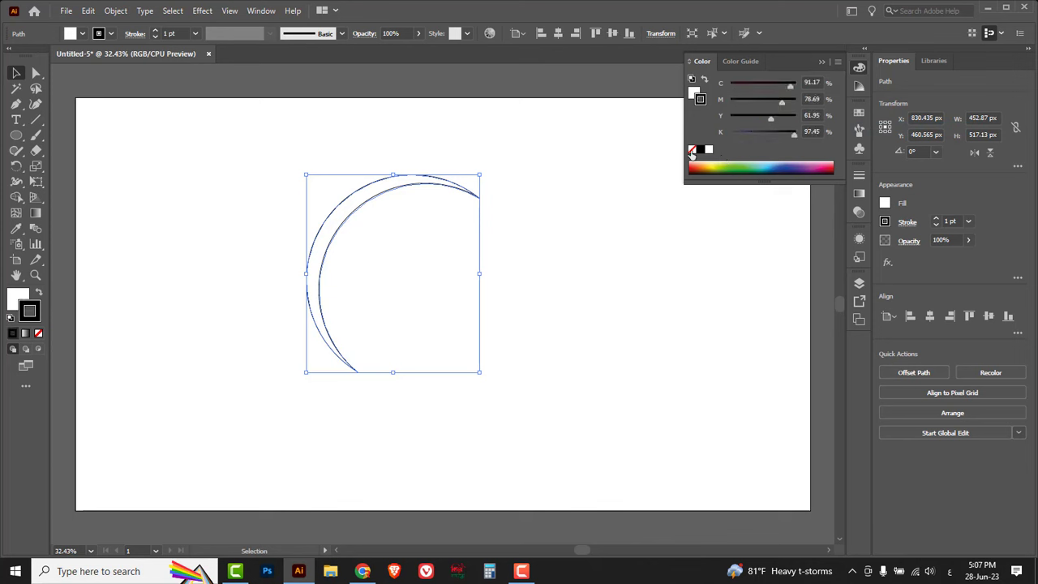
pyautogui.click(691, 150)
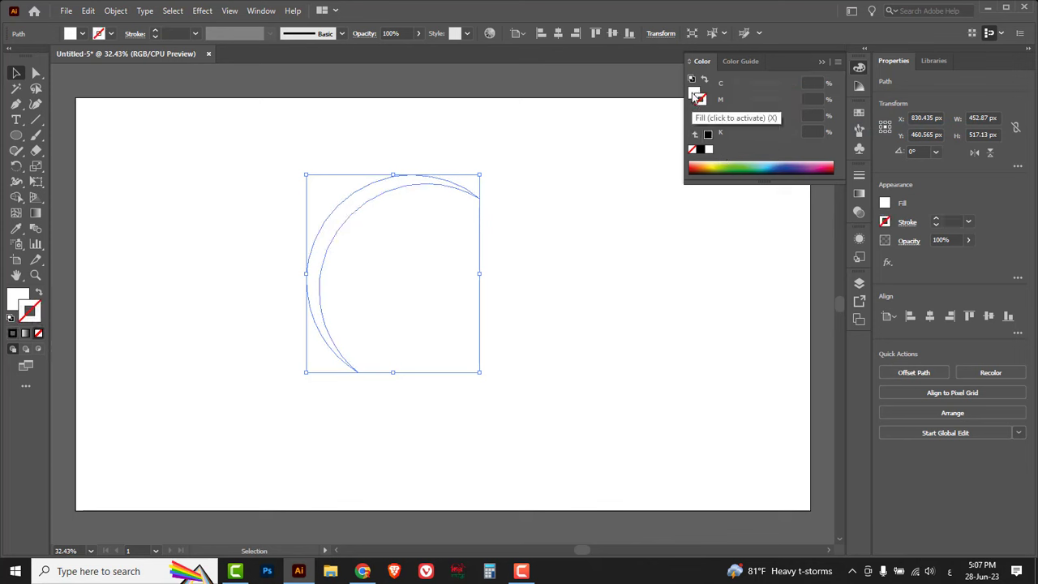
pyautogui.click(694, 95)
pyautogui.click(701, 151)
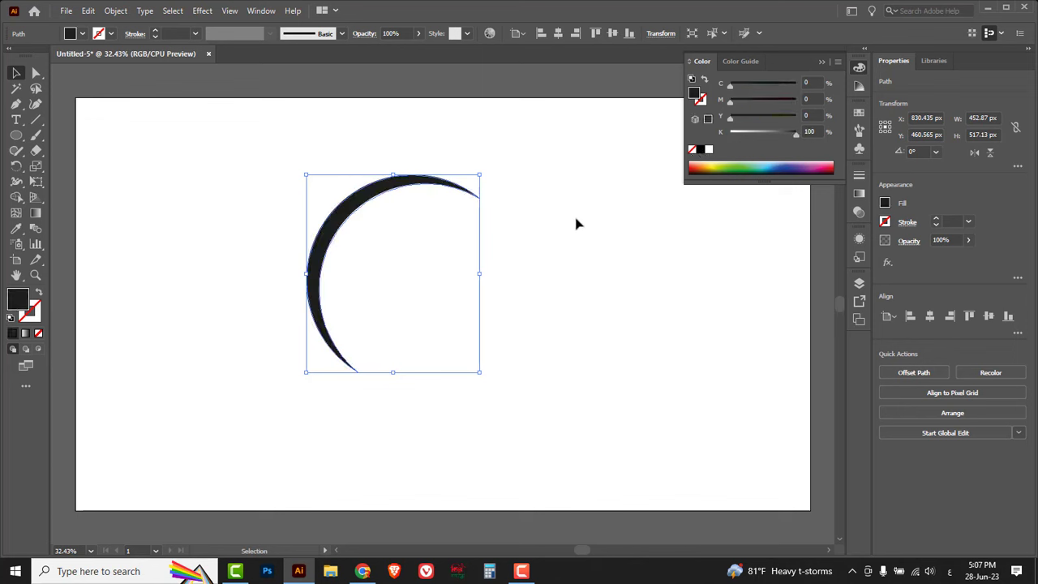
# Step: Make a copy of the crescent rotated 15° around its lower tip
pyautogui.click(16, 167)
pyautogui.click(75, 166)
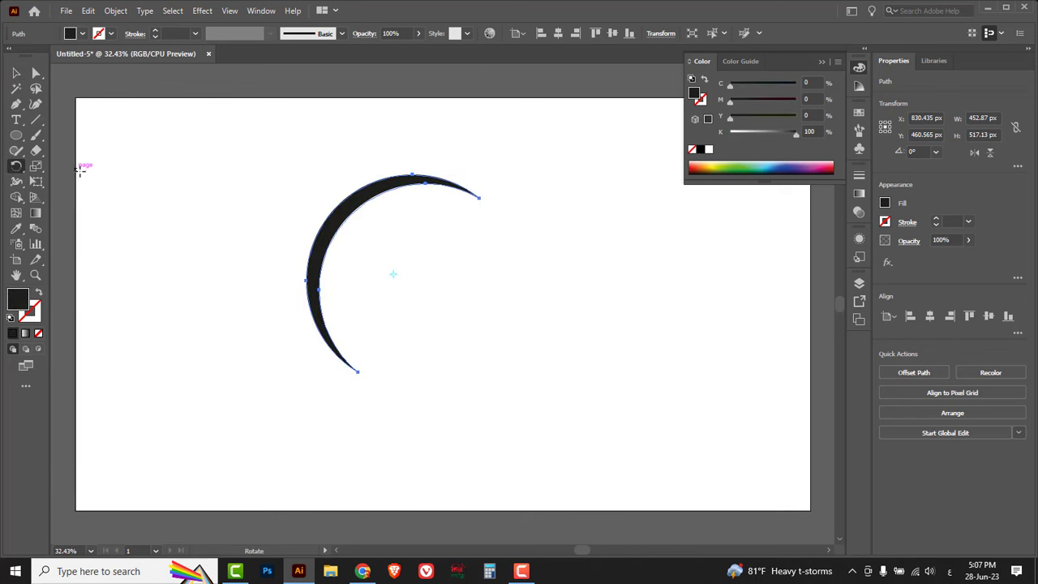
pyautogui.keyDown('alt'); pyautogui.click(359, 372); pyautogui.keyUp('alt')
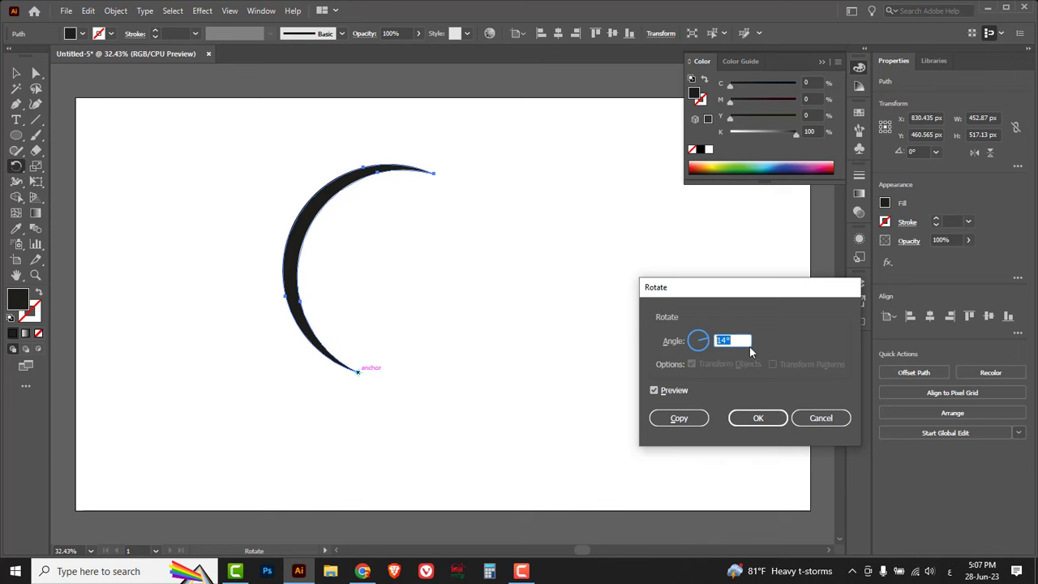
pyautogui.write('15')
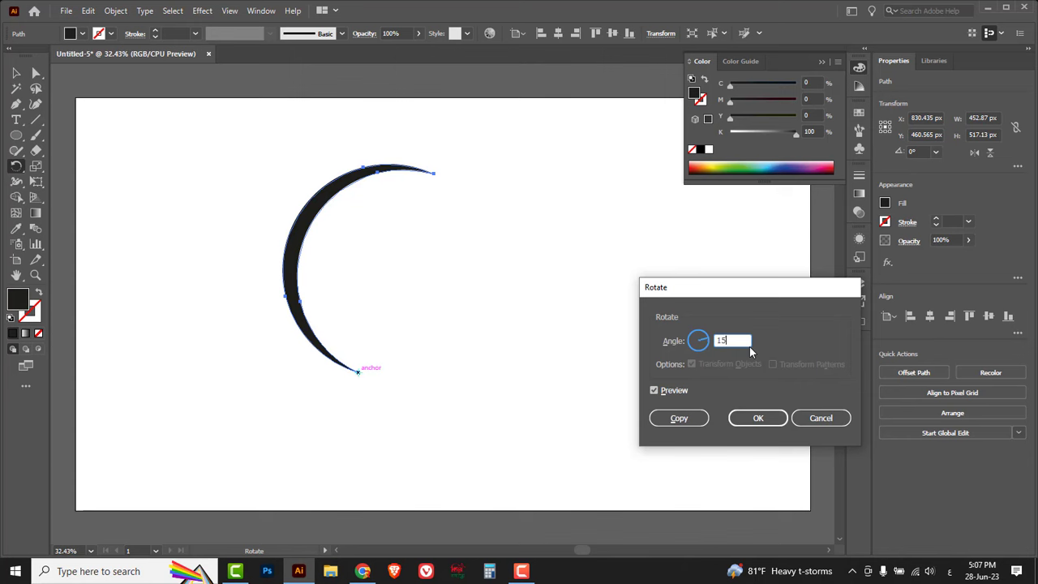
pyautogui.click(685, 419)
# Step: Repeat the 15° rotated copy until the crescents form a complete circular swirl
pyautogui.hotkey('ctrl', 'd')
pyautogui.hotkey('ctrl', 'd')
pyautogui.hotkey('ctrl', 'd')
pyautogui.hotkey('ctrl', 'd')
pyautogui.hotkey('ctrl', 'd')
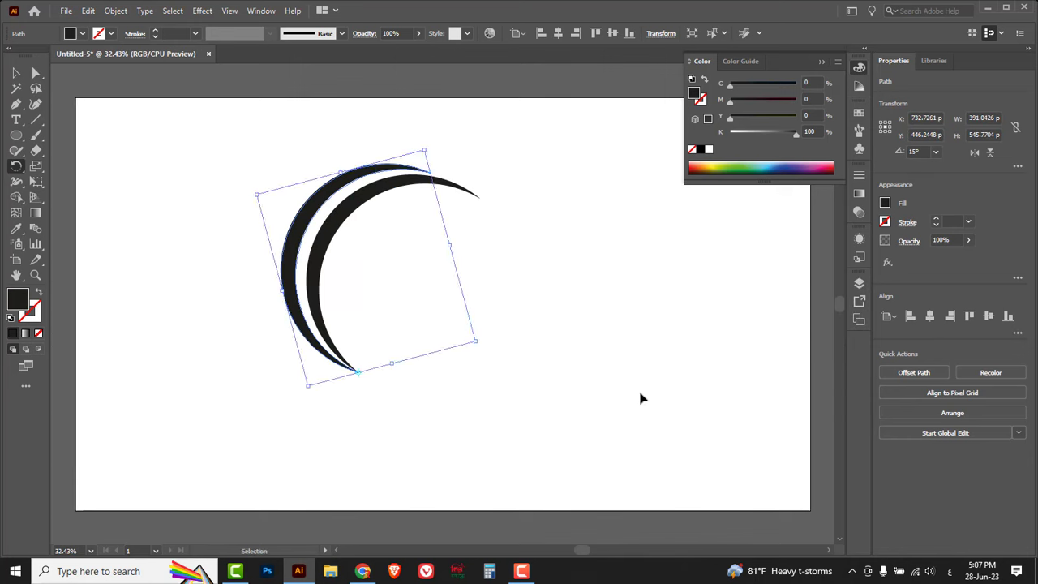
pyautogui.hotkey('ctrl', 'd')
pyautogui.hotkey('ctrl', 'd')
pyautogui.hotkey('ctrl', 'd')
pyautogui.hotkey('ctrl', 'd')
pyautogui.hotkey('ctrl', 'd')
pyautogui.hotkey('ctrl', 'd')
pyautogui.hotkey('ctrl', 'd')
pyautogui.hotkey('ctrl', 'd')
pyautogui.hotkey('ctrl', 'd')
pyautogui.hotkey('ctrl', 'd')
pyautogui.hotkey('ctrl', 'd')
pyautogui.hotkey('ctrl', 'd')
pyautogui.hotkey('ctrl', 'd')
pyautogui.hotkey('ctrl', 'd')
pyautogui.hotkey('ctrl', 'd')
pyautogui.hotkey('ctrl', 'd')
pyautogui.hotkey('ctrl', 'd')
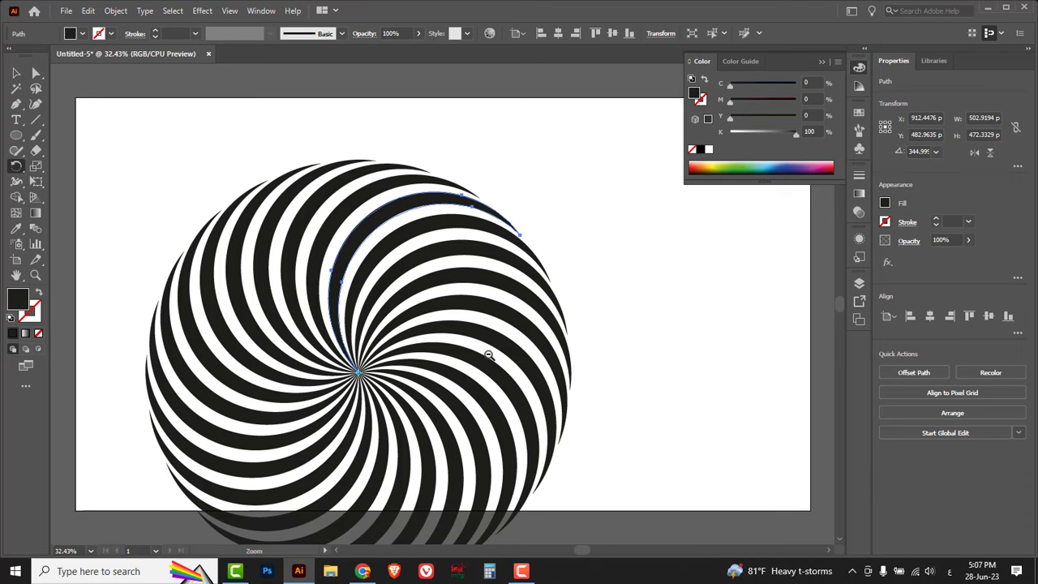
# Step: Select all the crescents of the swirl and group them
pyautogui.hotkey('ctrl', '-')
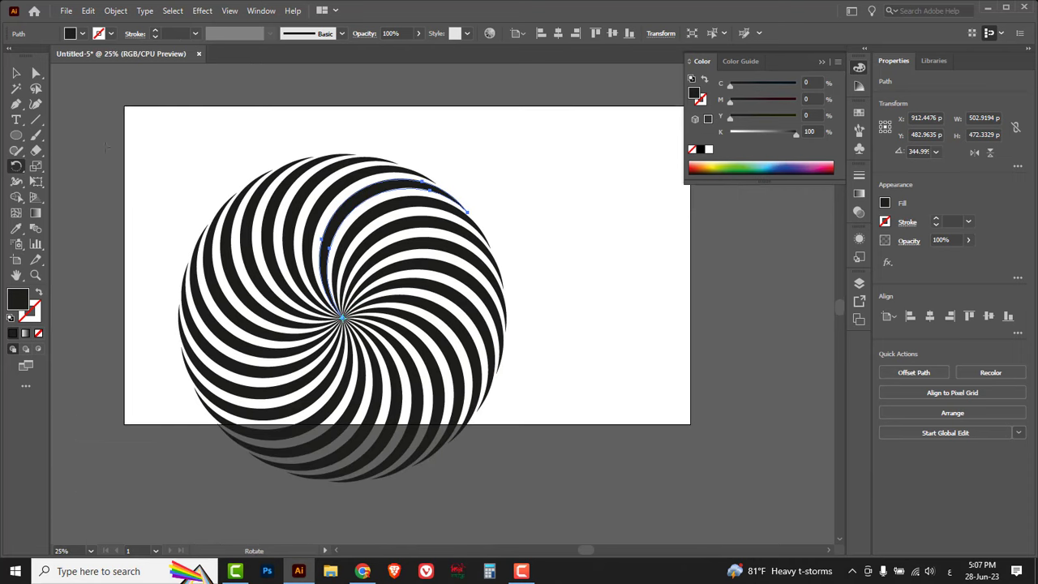
pyautogui.click(17, 73)
pyautogui.moveTo(135, 138); pyautogui.dragTo(575, 501)
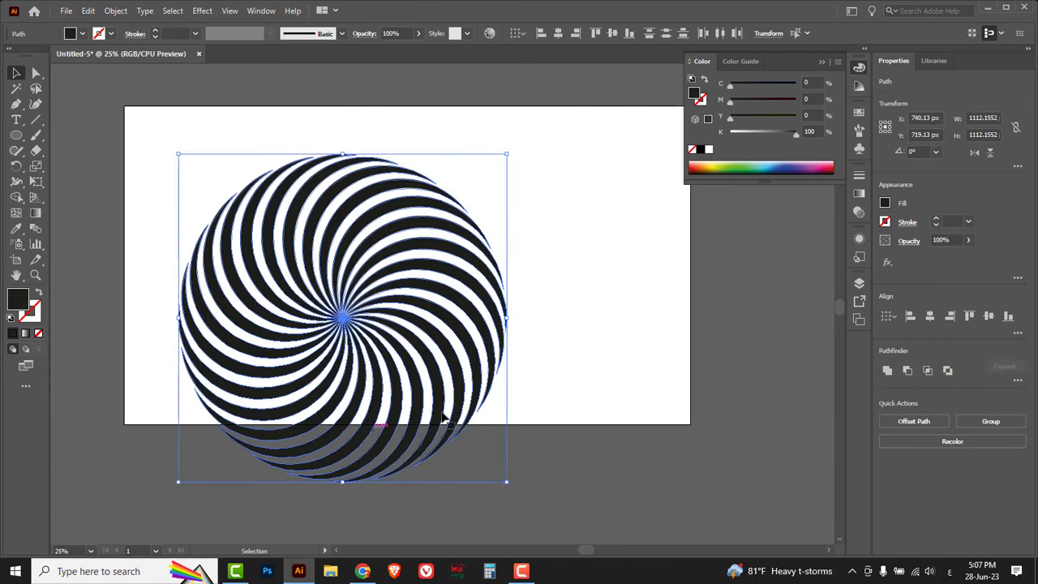
pyautogui.rightClick(427, 247)
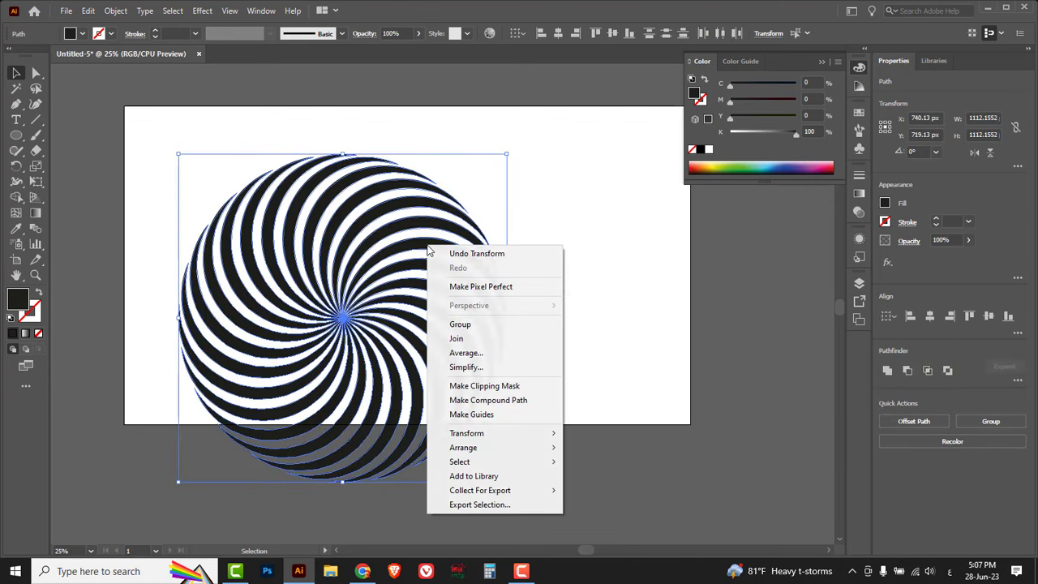
pyautogui.click(460, 324)
# Step: Scale the swirl group down to about 815 px wide and move it near the middle of the artboard
pyautogui.moveTo(505, 483); pyautogui.dragTo(418, 395)
pyautogui.moveTo(297, 272); pyautogui.dragTo(390, 255)
pyautogui.hotkey('ctrl', 'space')
pyautogui.click(394, 246)
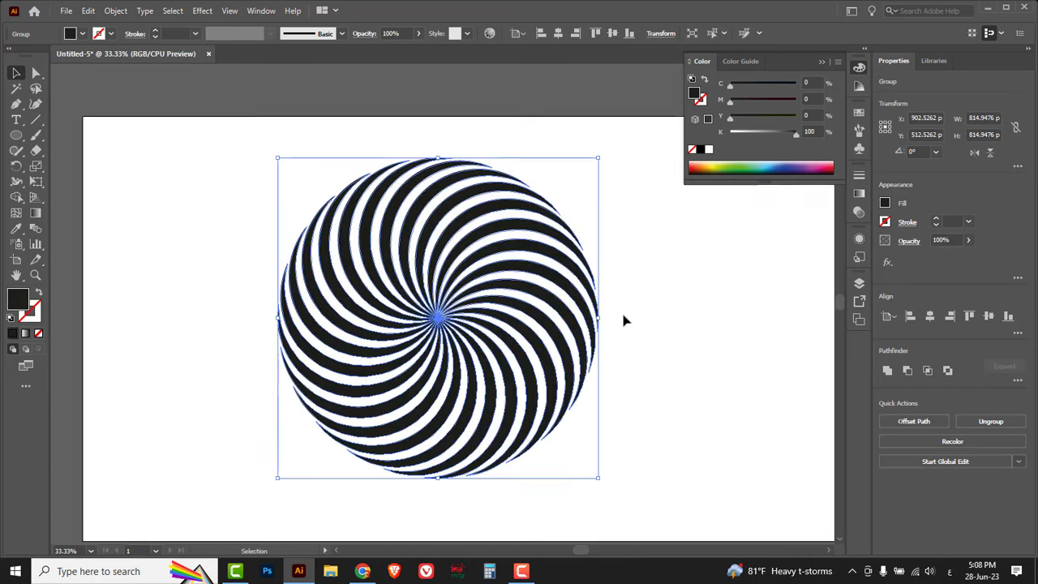
pyautogui.click(631, 317)
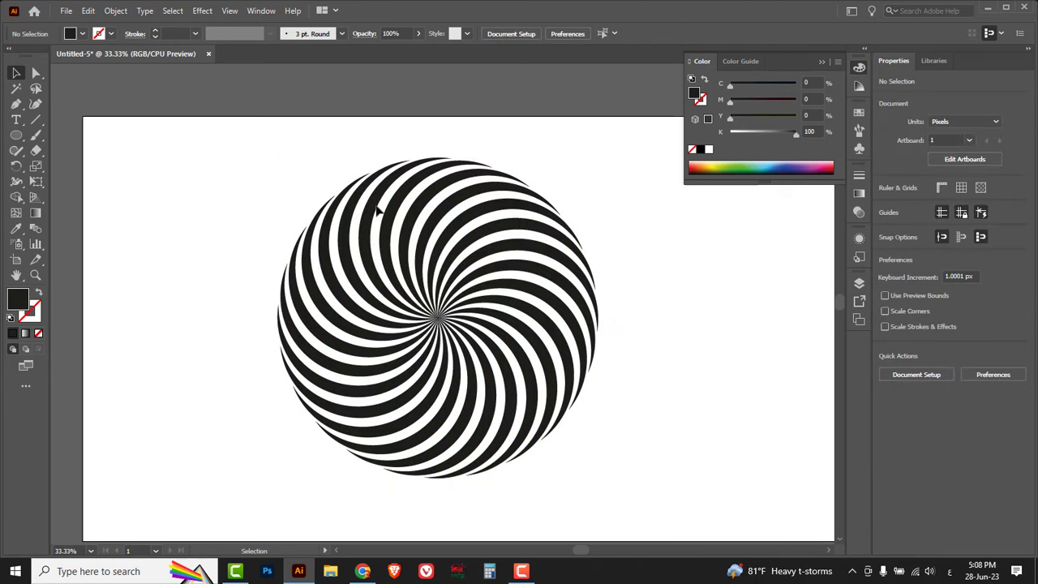
# Step: Add the point text "SR" at 72 pt in the empty area beside the swirl's upper left
pyautogui.click(17, 120)
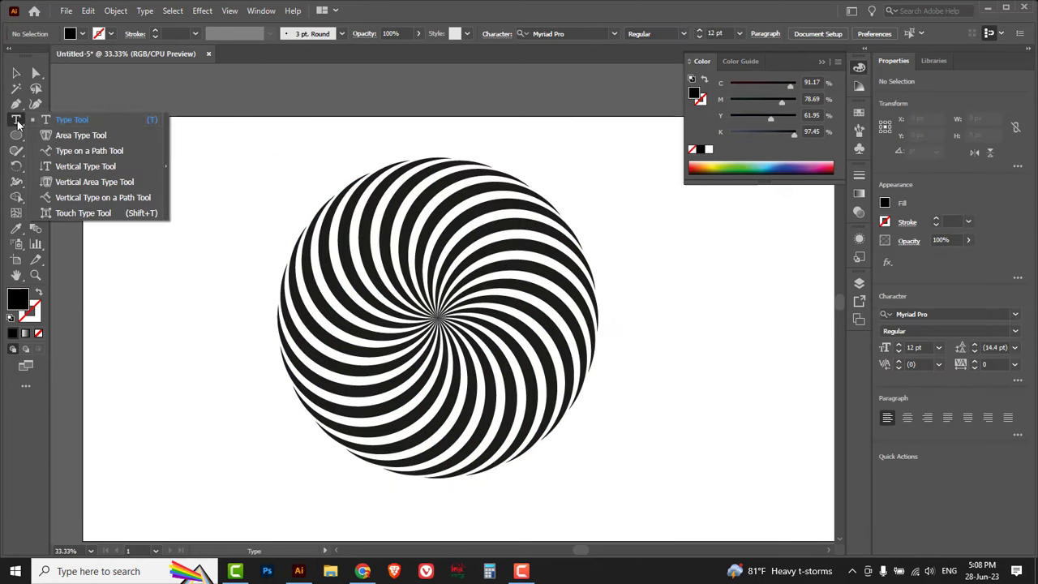
pyautogui.click(70, 120)
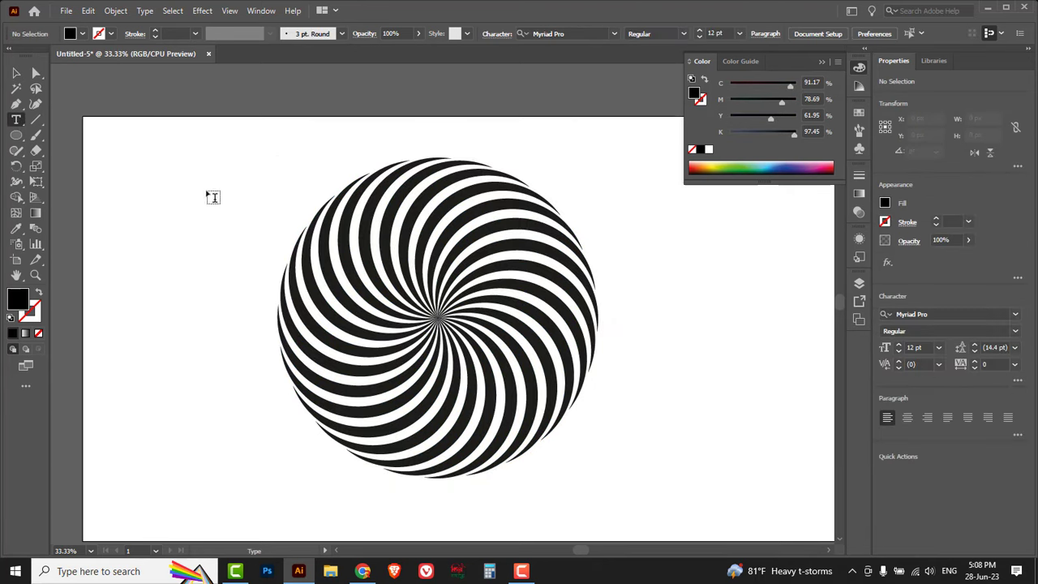
pyautogui.click(740, 34)
pyautogui.click(756, 270)
pyautogui.click(207, 238)
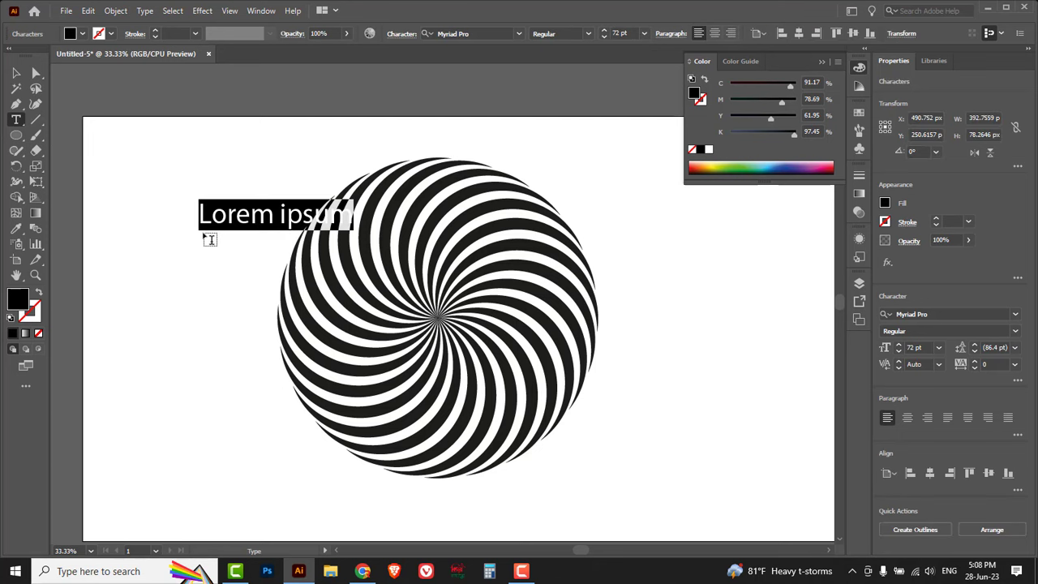
pyautogui.write('S')
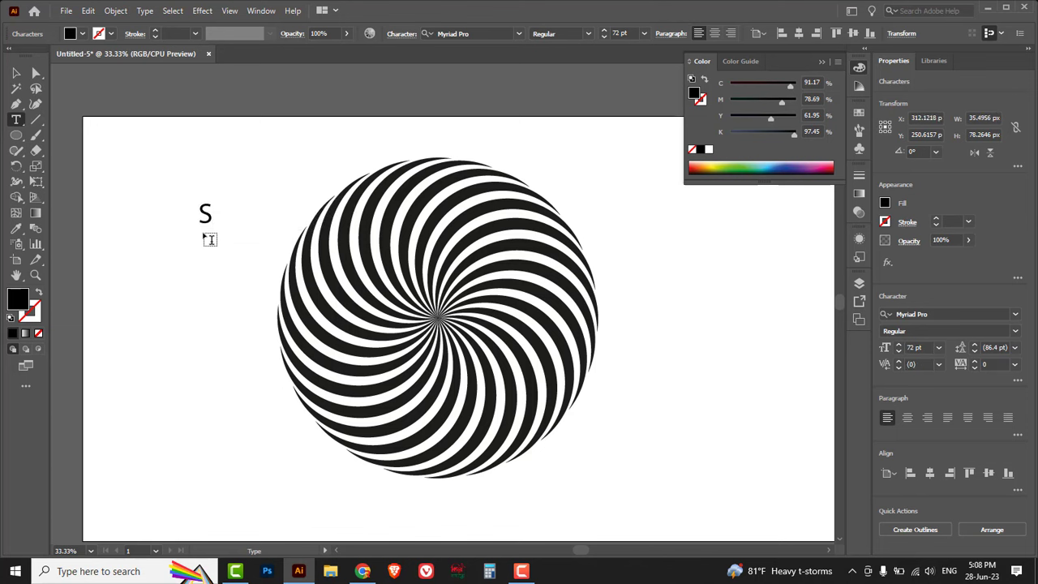
pyautogui.write('R')
pyautogui.press('Escape')
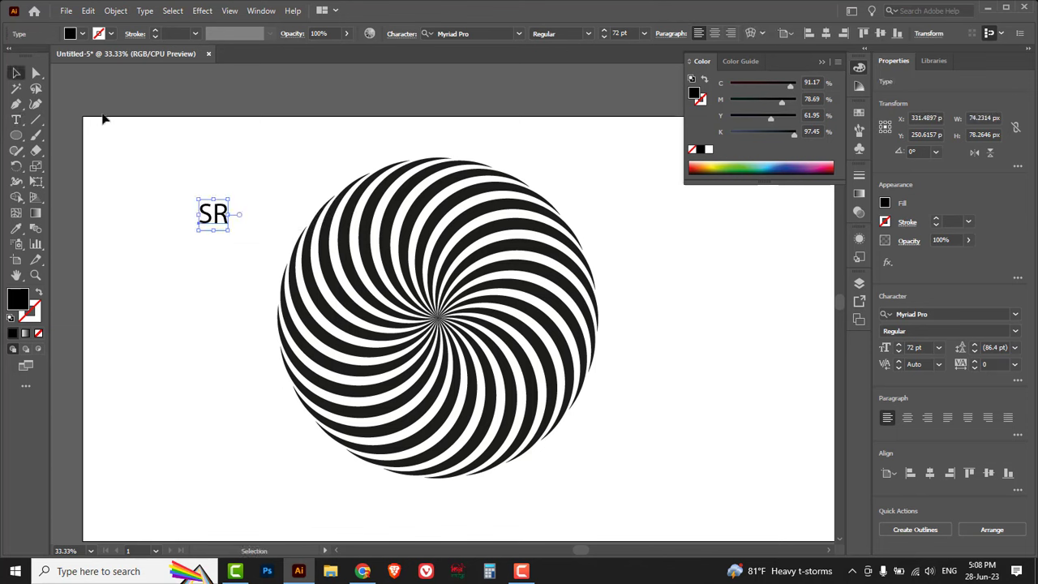
# Step: Change the SR text's font to Olympus Mount
pyautogui.click(939, 314)
pyautogui.press('Down')
pyautogui.press('Down')
pyautogui.press('Down')
pyautogui.press('Down')
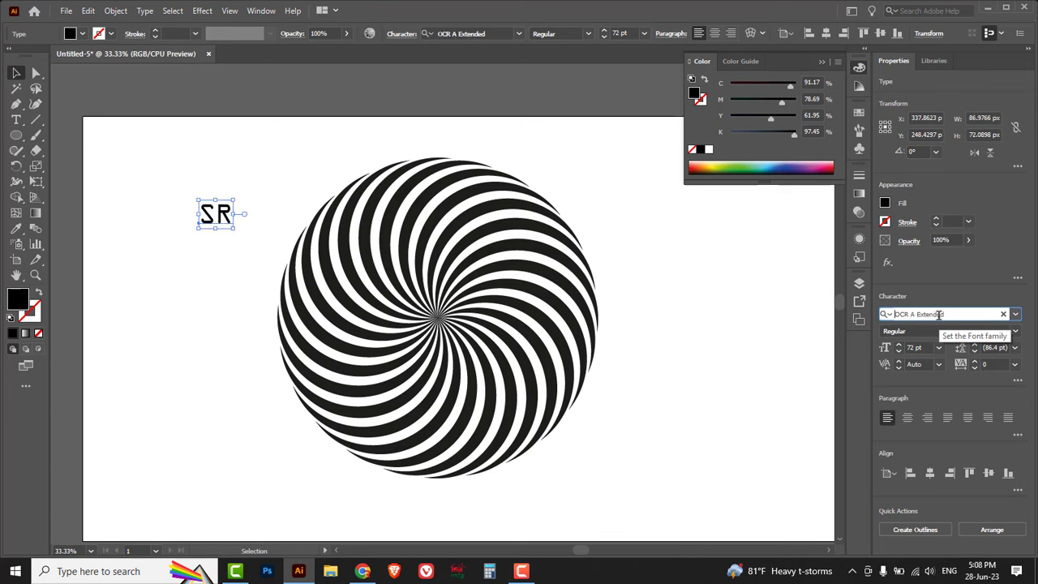
pyautogui.press('Down')
pyautogui.press('Down')
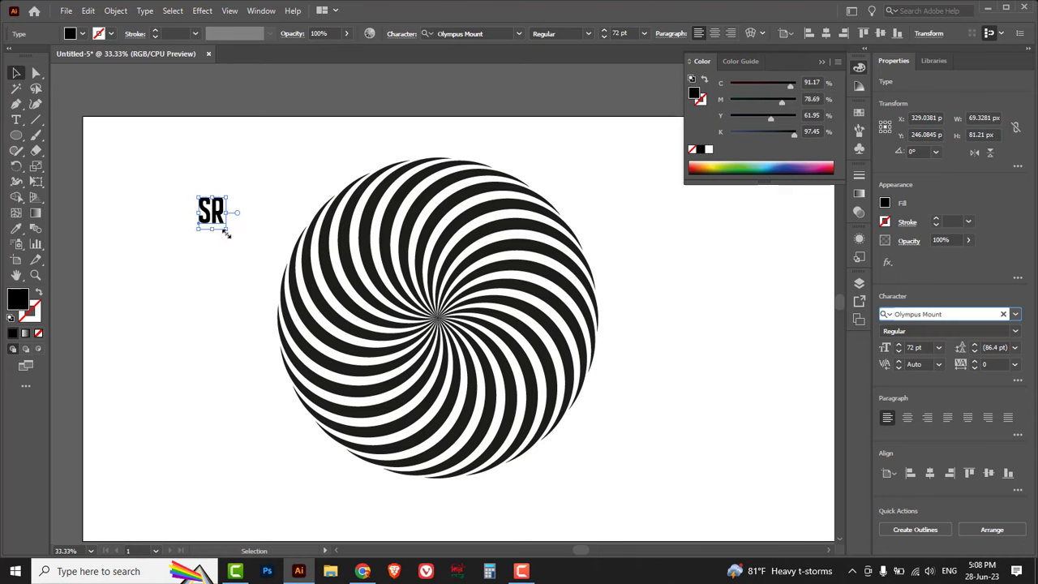
# Step: Enlarge the SR text to about 274 pt and position it over the centre of the swirl
pyautogui.moveTo(226, 233); pyautogui.dragTo(316, 334)
pyautogui.moveTo(271, 241); pyautogui.dragTo(455, 298)
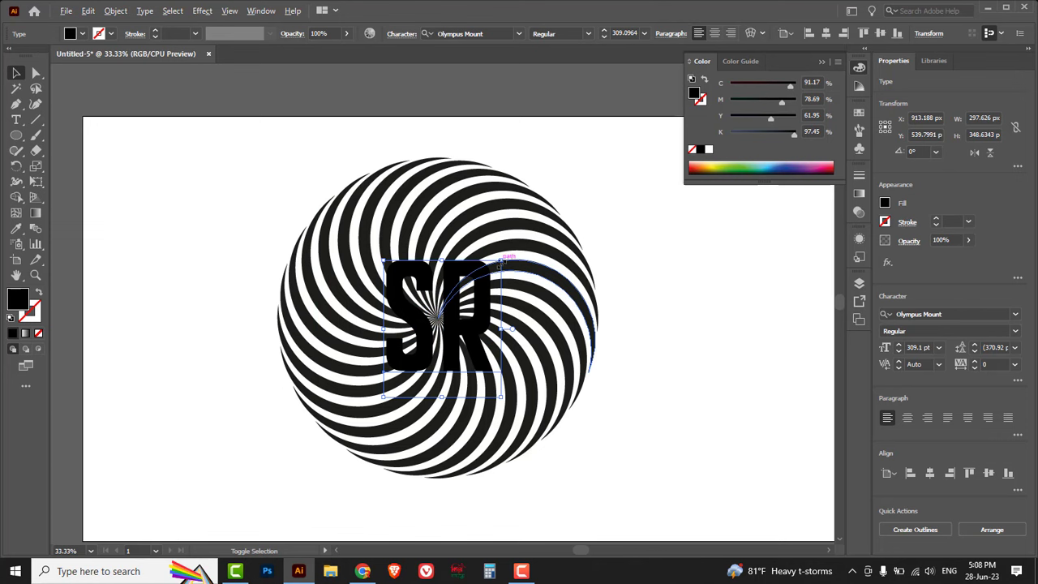
pyautogui.moveTo(501, 259); pyautogui.dragTo(493, 268)
pyautogui.moveTo(453, 300); pyautogui.dragTo(450, 298)
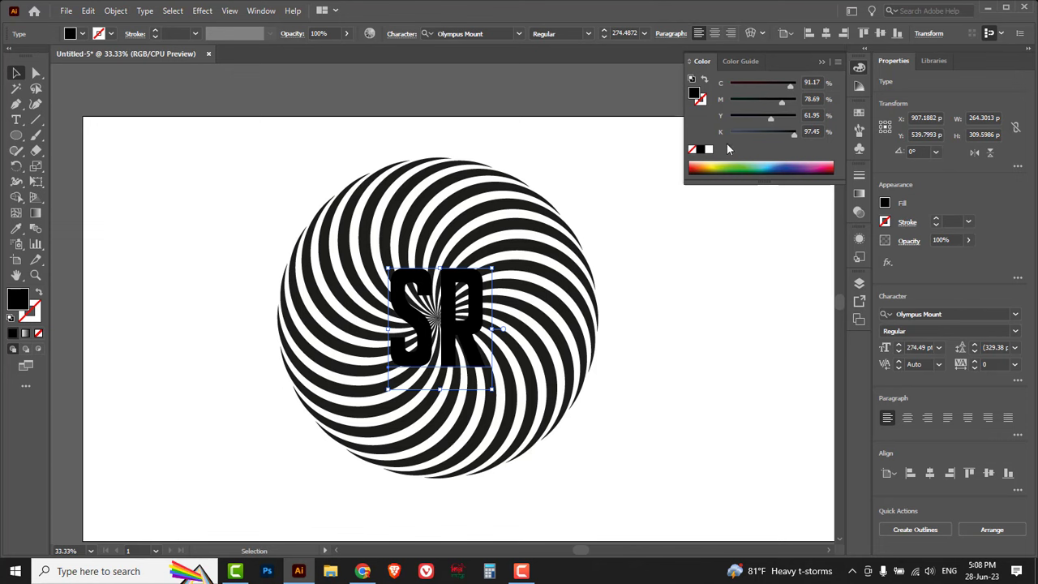
# Step: Fill the SR text with red using C 0, M 100, Y 100, K 0
pyautogui.click(701, 150)
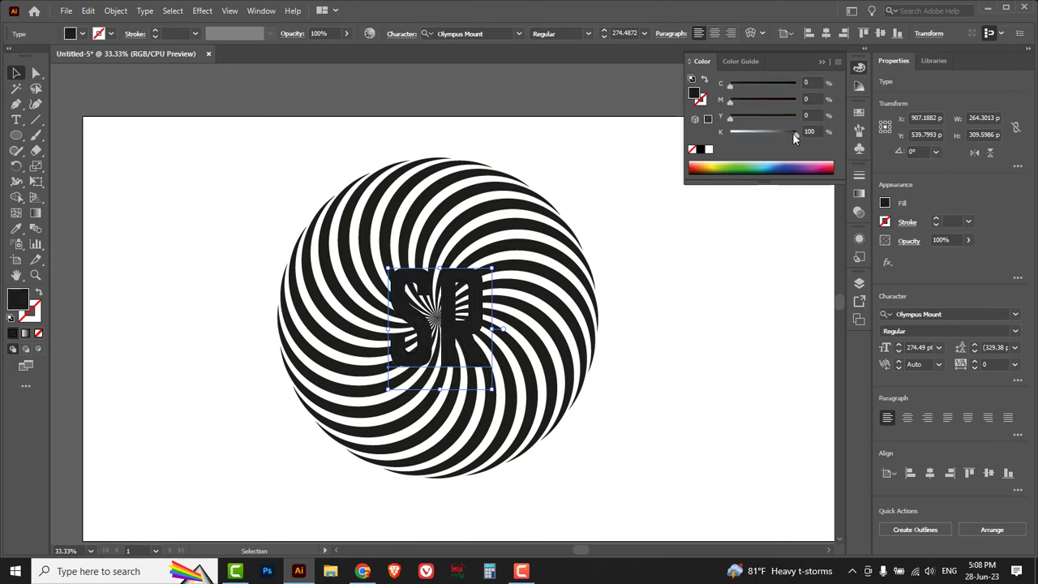
pyautogui.moveTo(794, 134)
pyautogui.mouseDown()
pyautogui.moveTo(716, 128)
pyautogui.moveTo(797, 116)
pyautogui.mouseUp()
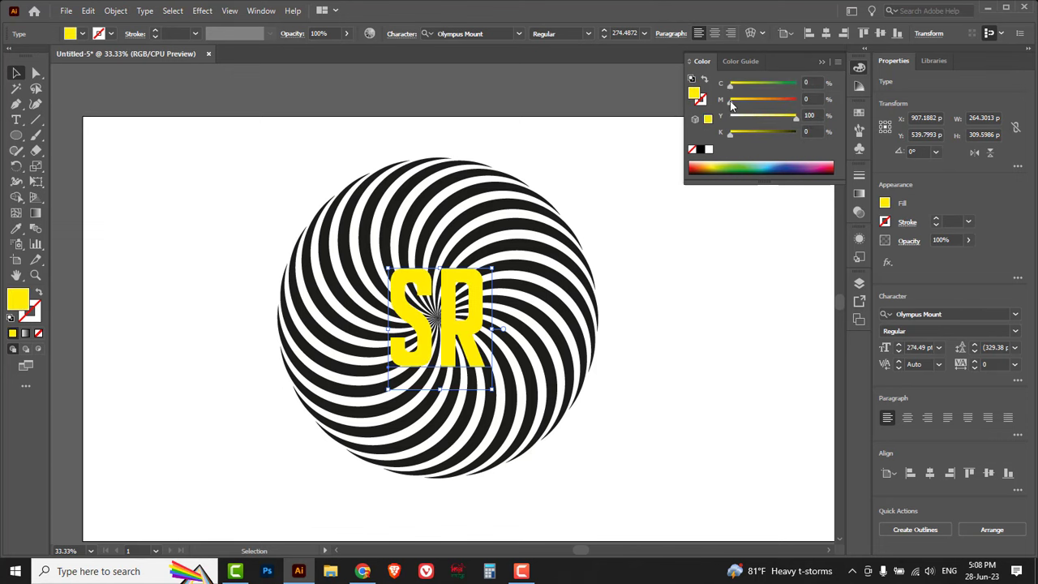
pyautogui.moveTo(733, 105); pyautogui.dragTo(796, 104)
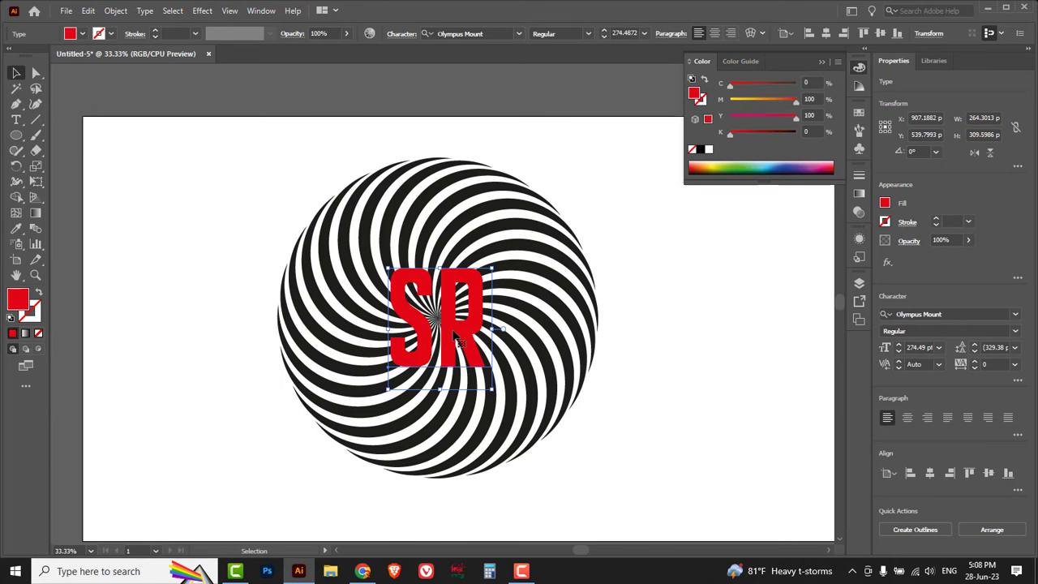
# Step: Add a black stroke to the SR text and set its weight to 44 pt
pyautogui.click(969, 221)
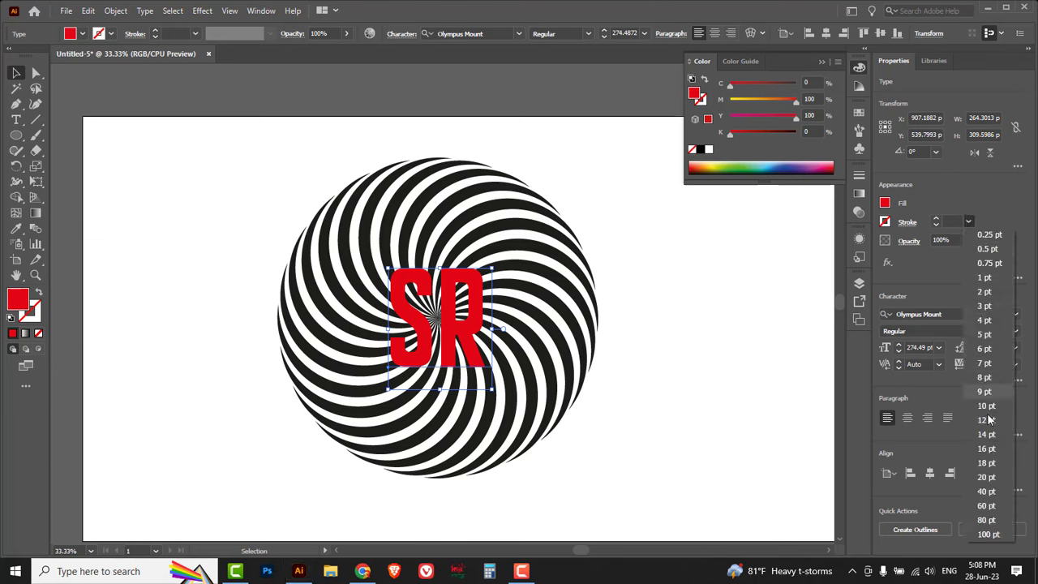
pyautogui.click(986, 477)
pyautogui.click(937, 218)
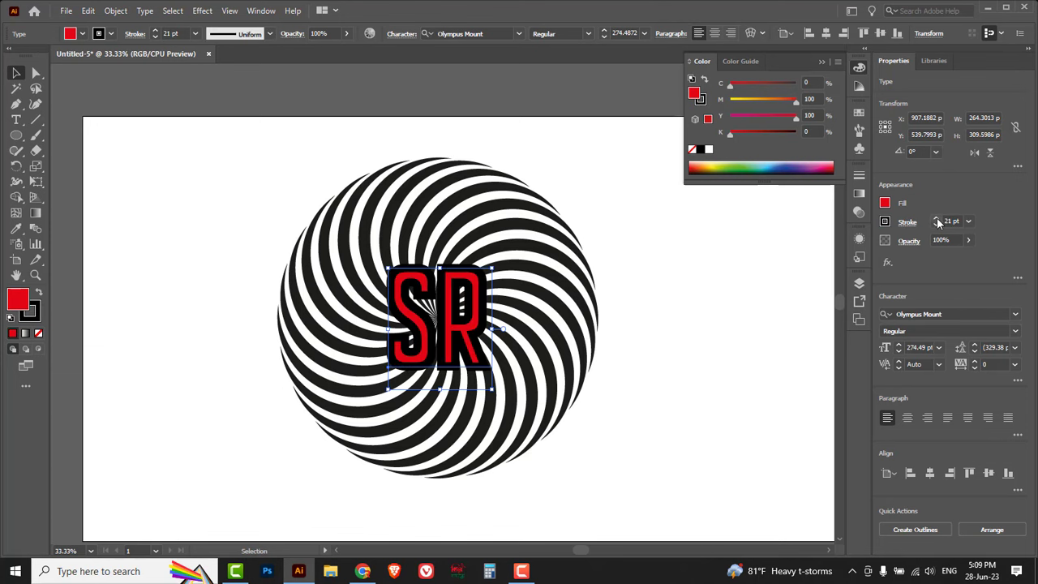
pyautogui.click(937, 218)
pyautogui.click(936, 218)
pyautogui.click(936, 219)
pyautogui.click(937, 219)
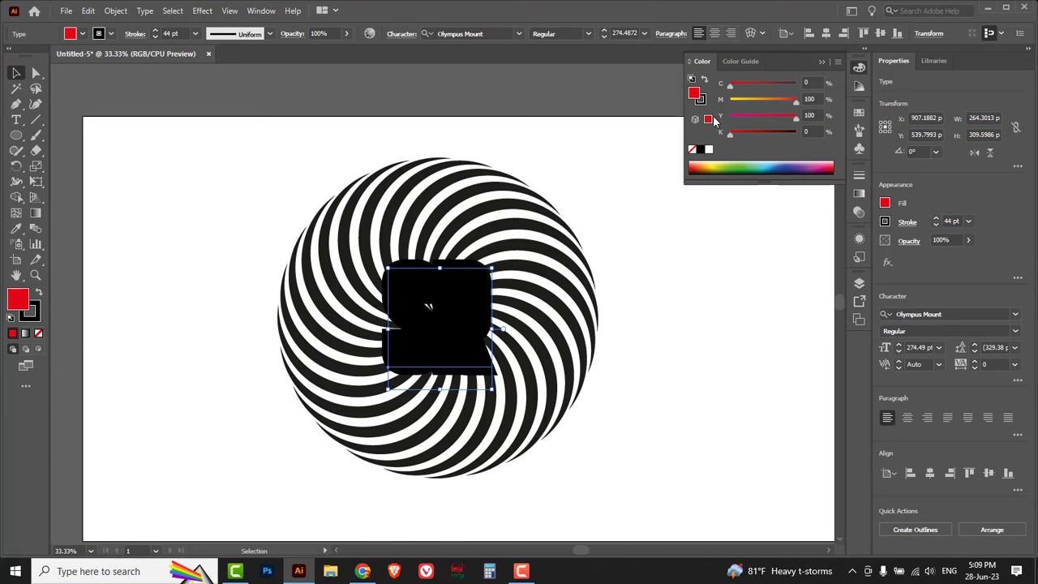
# Step: Change the SR text's stroke color to white and deselect the text
pyautogui.click(703, 102)
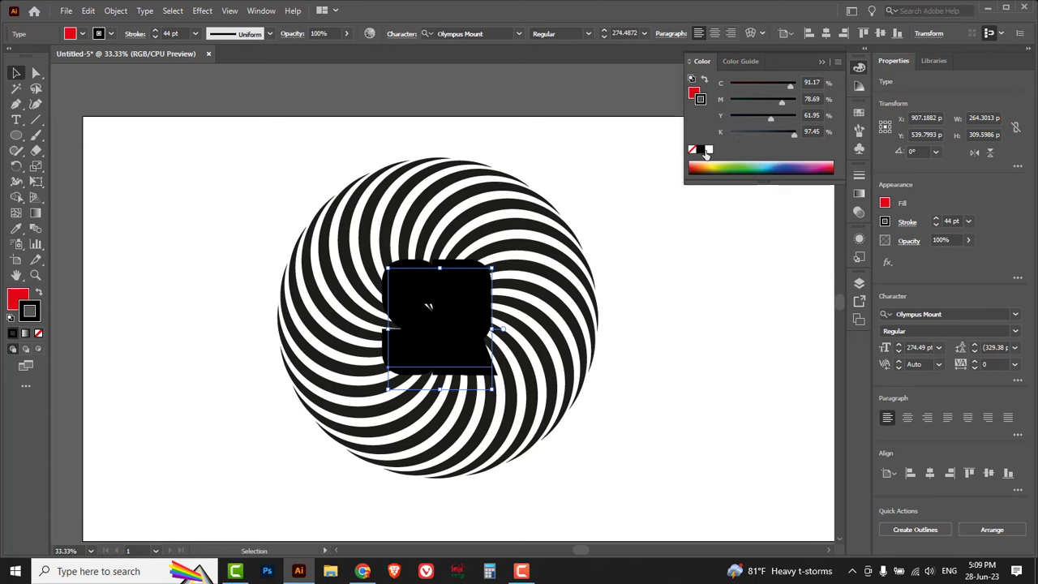
pyautogui.click(708, 150)
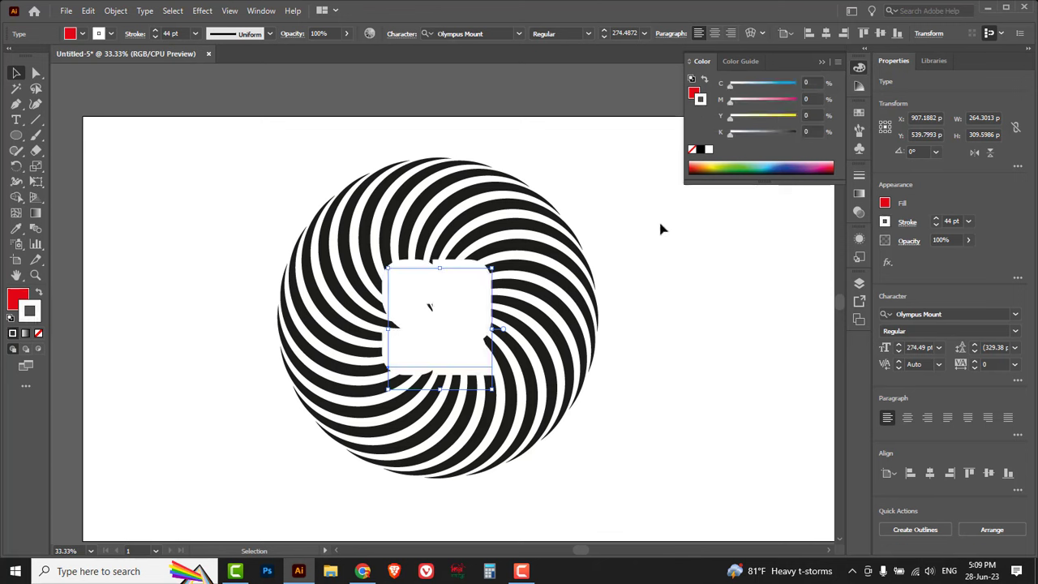
pyautogui.click(655, 248)
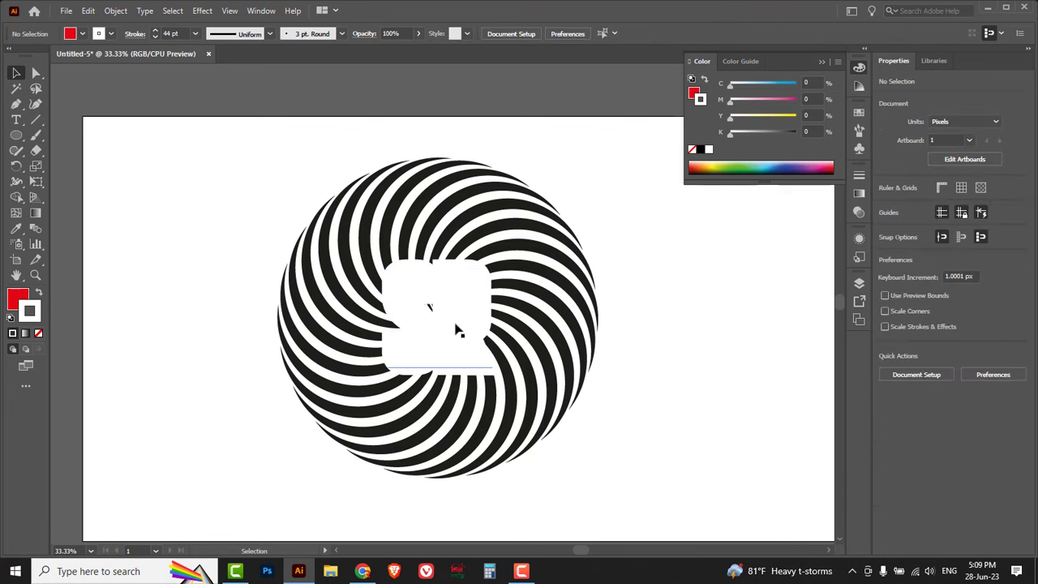
# Step: Paste the copied red SR text without a stroke in front of the white-stroked lettering
pyautogui.click(116, 10)
pyautogui.moveTo(88, 17)
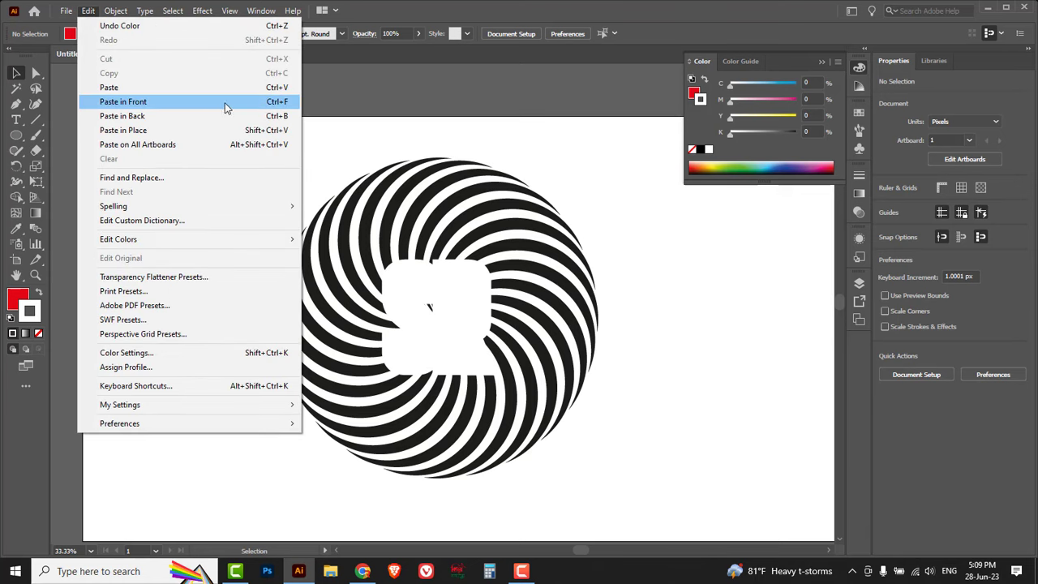
pyautogui.click(275, 107)
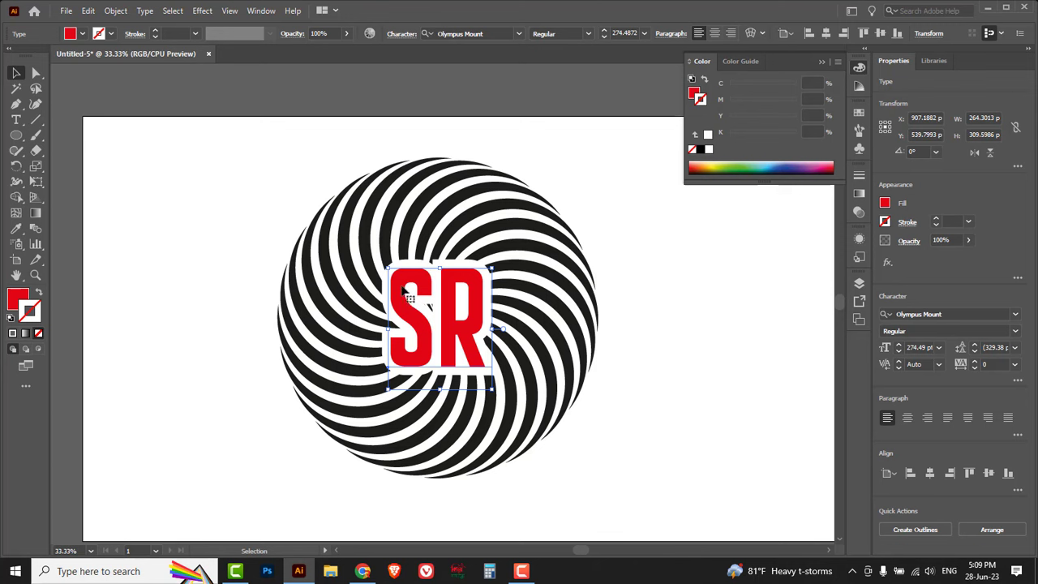
# Step: Try a black fill, C 0, M 0, Y 0, K 100, on the front SR text and check it against the whole swirl
pyautogui.click(695, 93)
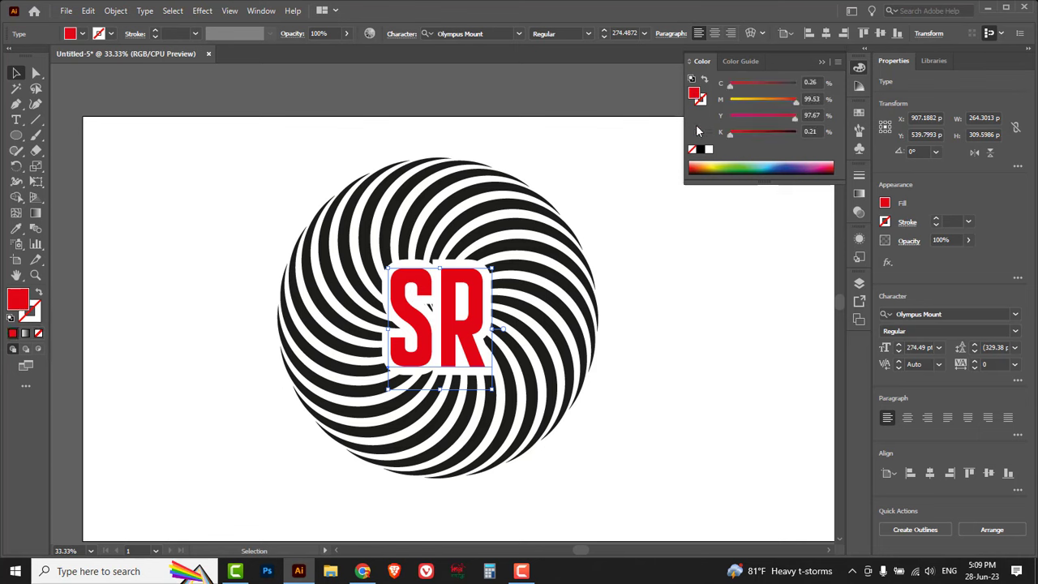
pyautogui.click(700, 151)
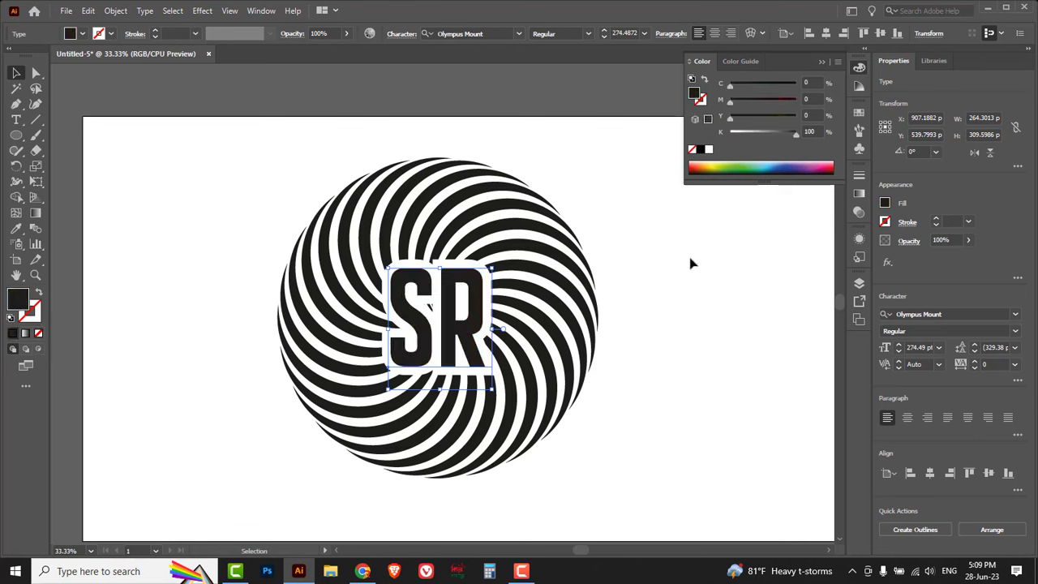
pyautogui.click(690, 267)
pyautogui.moveTo(665, 490); pyautogui.dragTo(238, 159)
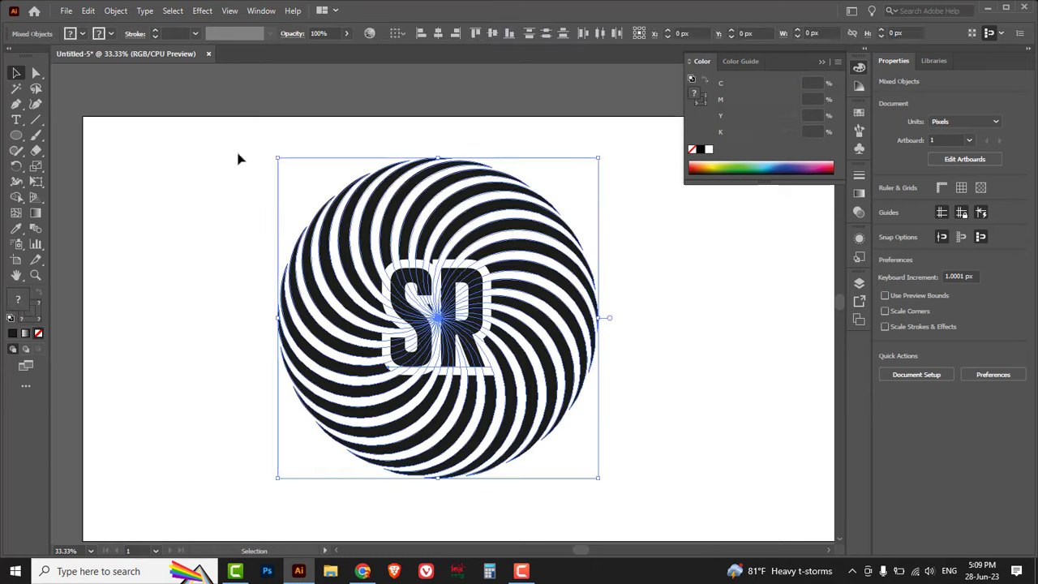
pyautogui.click(225, 163)
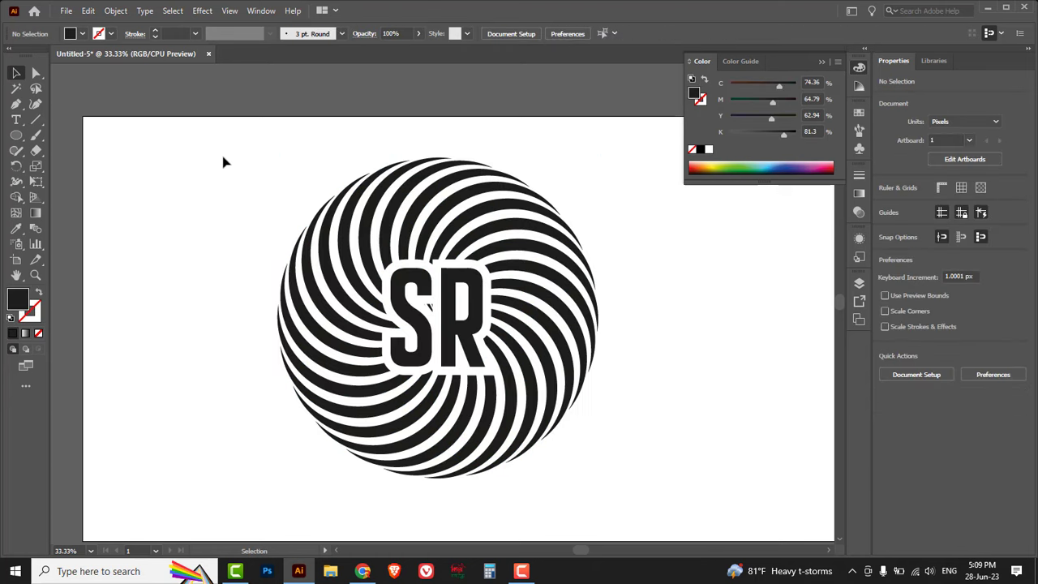
# Step: Undo the black fill on the front SR text and deselect everything
pyautogui.press('ctrl')
pyautogui.hotkey('ctrl', 'z')
pyautogui.click(197, 234)
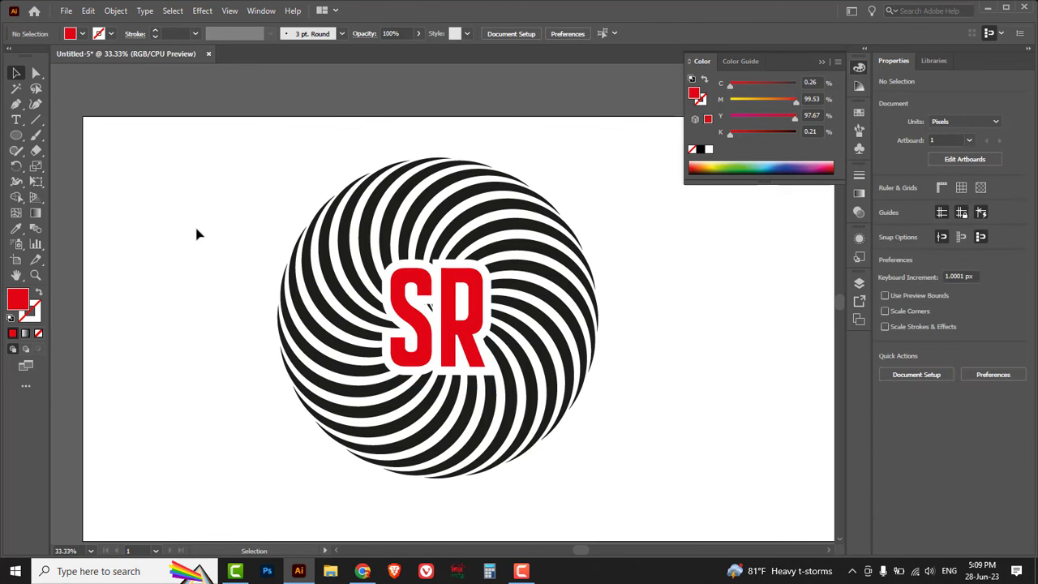
# Step: Save the document as SR LOGO ILLUSTRATOR in the LOGO DESIGN folder, in Adobe Illustrator (*.AI) format, version Illustrator 2020
pyautogui.click(67, 12)
pyautogui.click(99, 130)
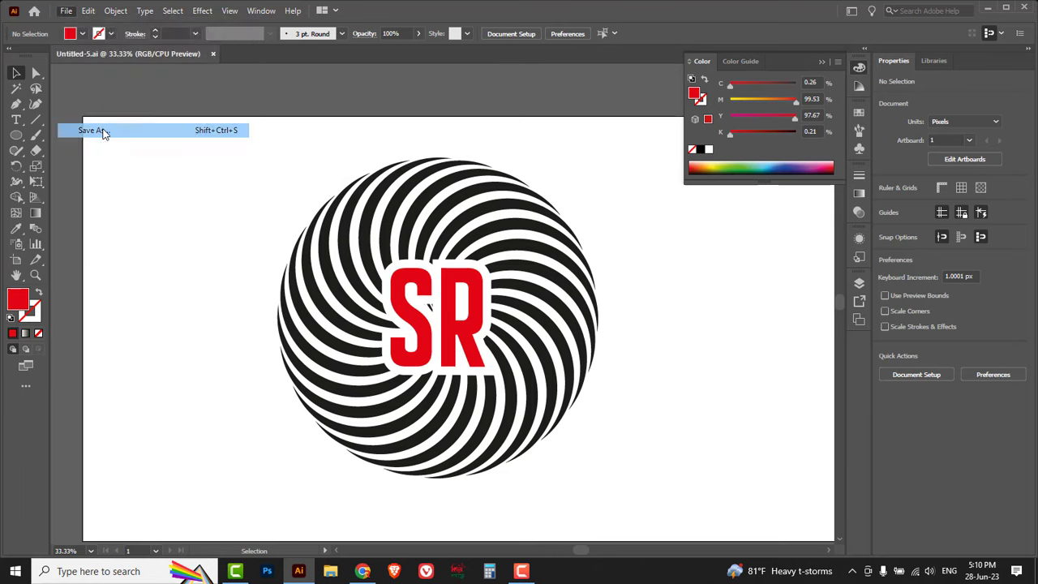
pyautogui.press('BackSpace')
pyautogui.write('SR L')
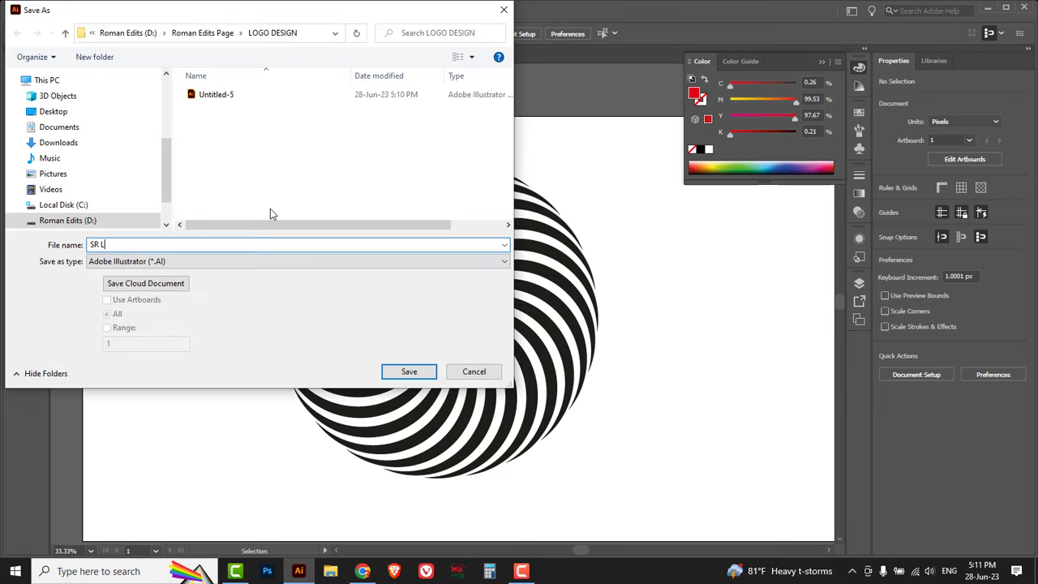
pyautogui.write('OGO ILLUSTRATOR')
pyautogui.click(318, 261)
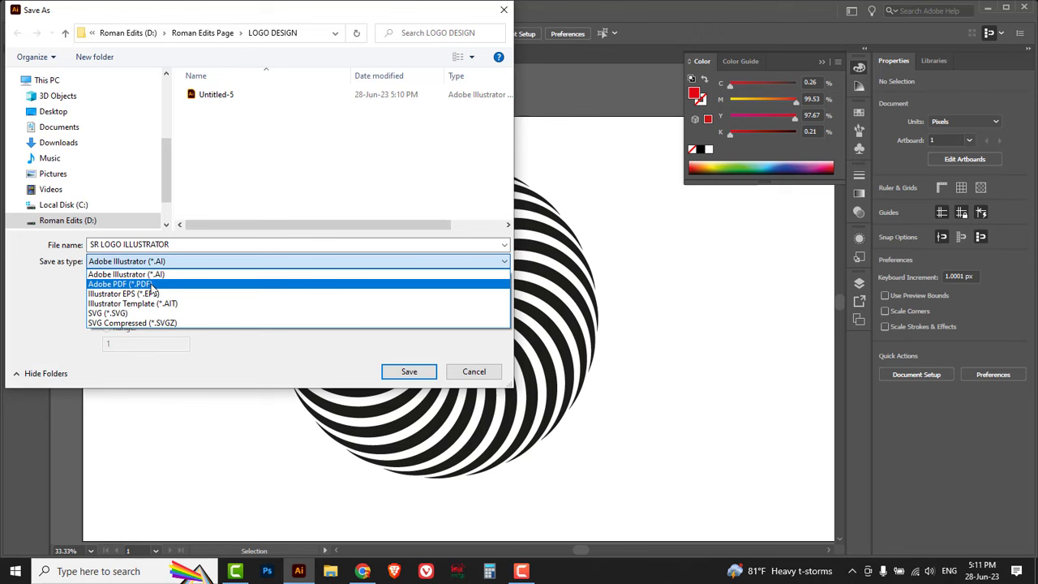
pyautogui.click(181, 275)
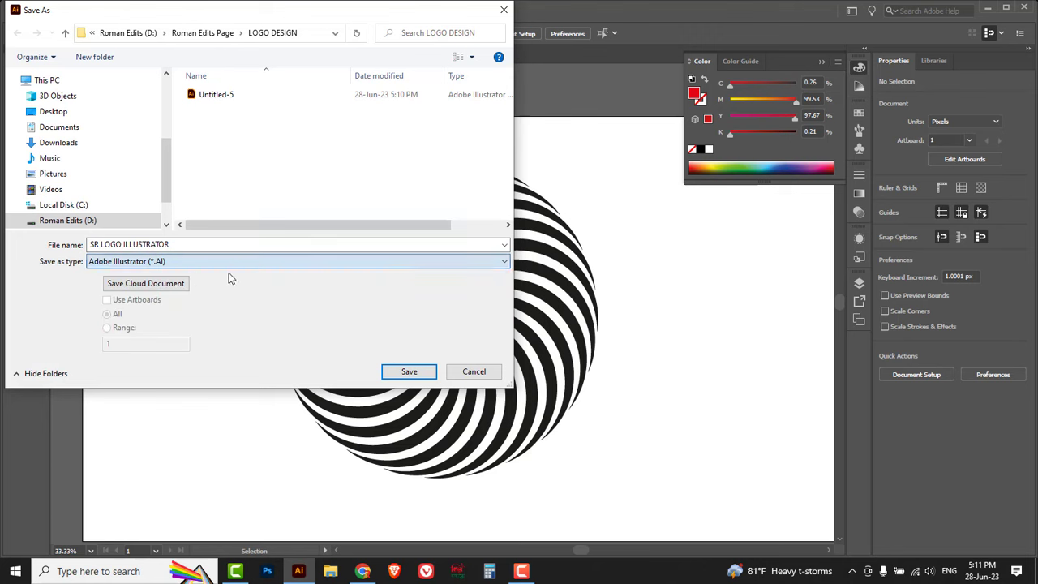
pyautogui.click(409, 371)
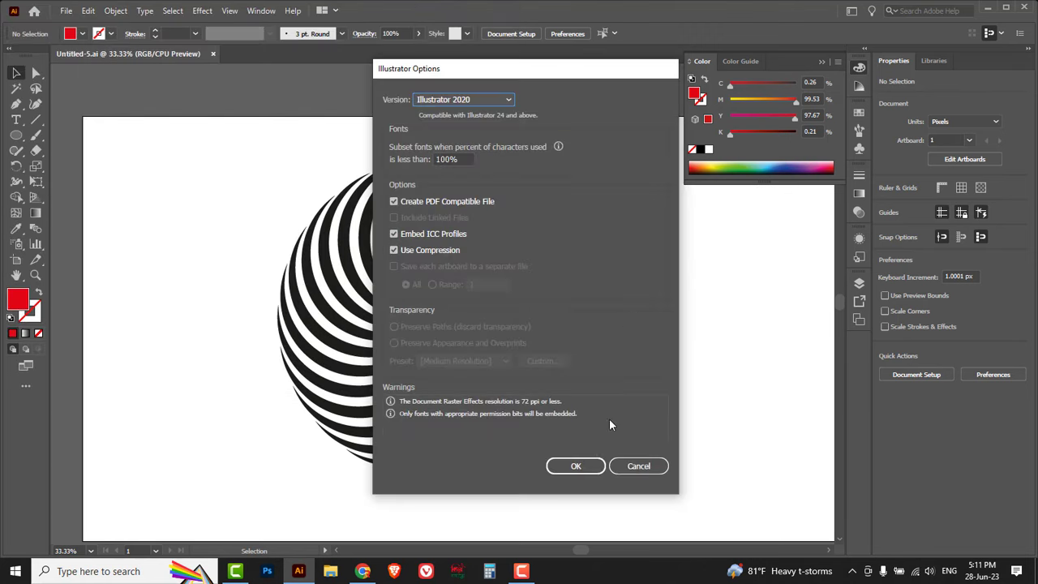
pyautogui.click(576, 467)
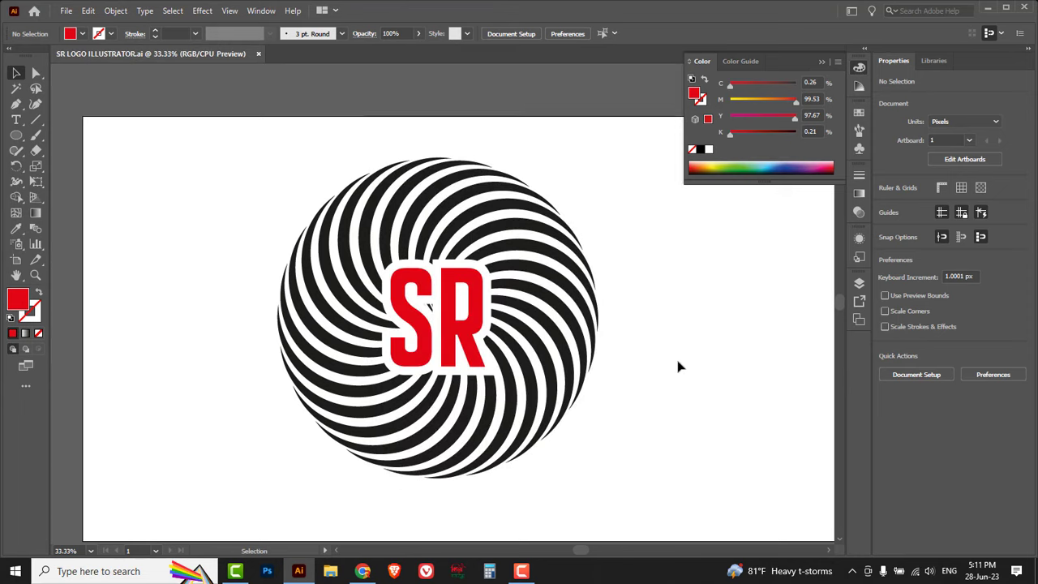